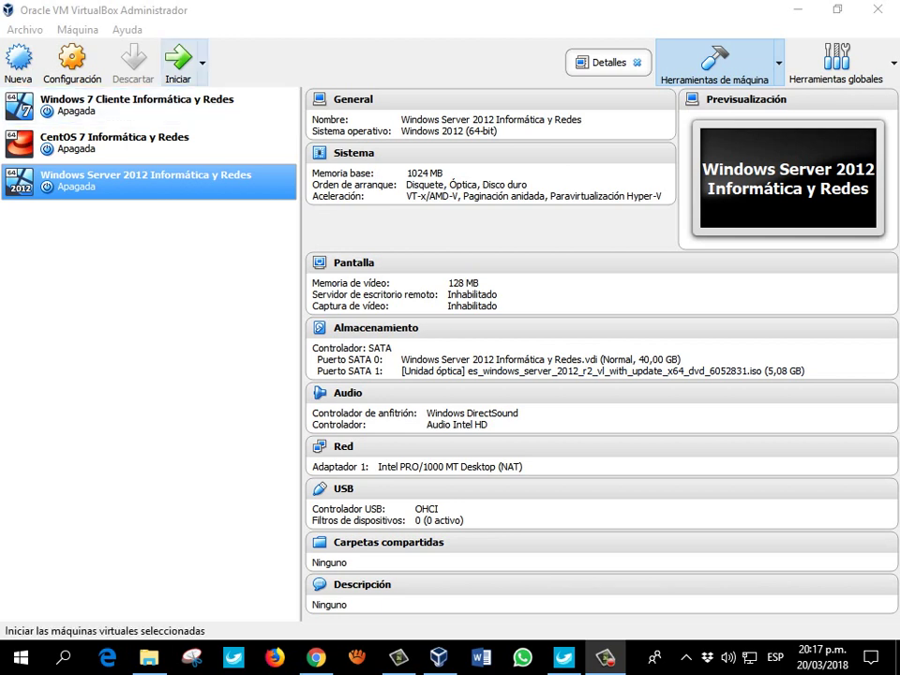
Start the Windows Server 2012 Informática y Redes virtual machine and answer its prompt to boot from CD or DVD.
click(177, 61)
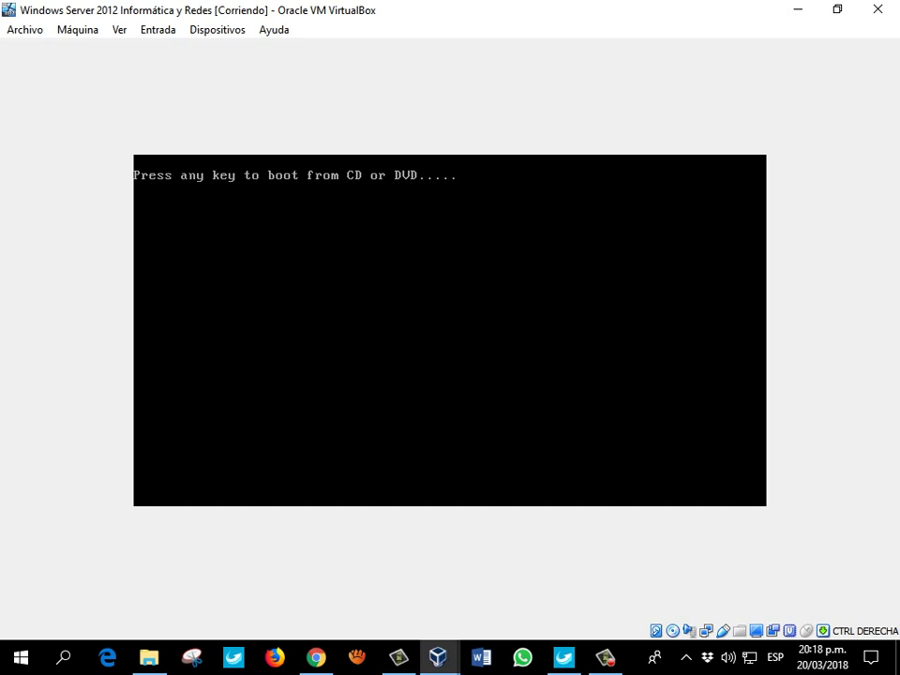
key(Return)
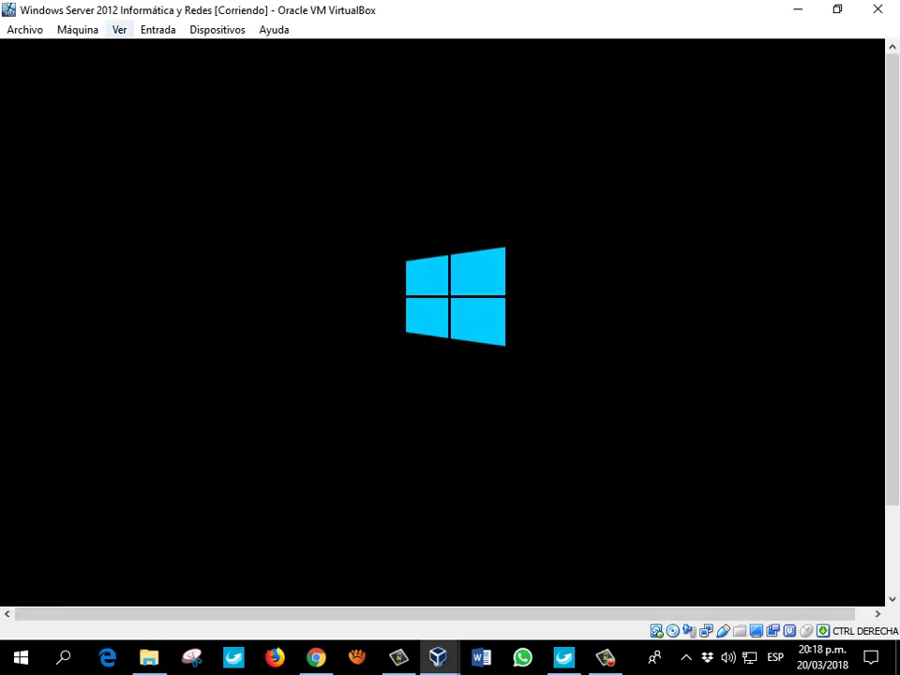
Switch the virtual machine's display to scaled mode and maximize its window.
click(119, 29)
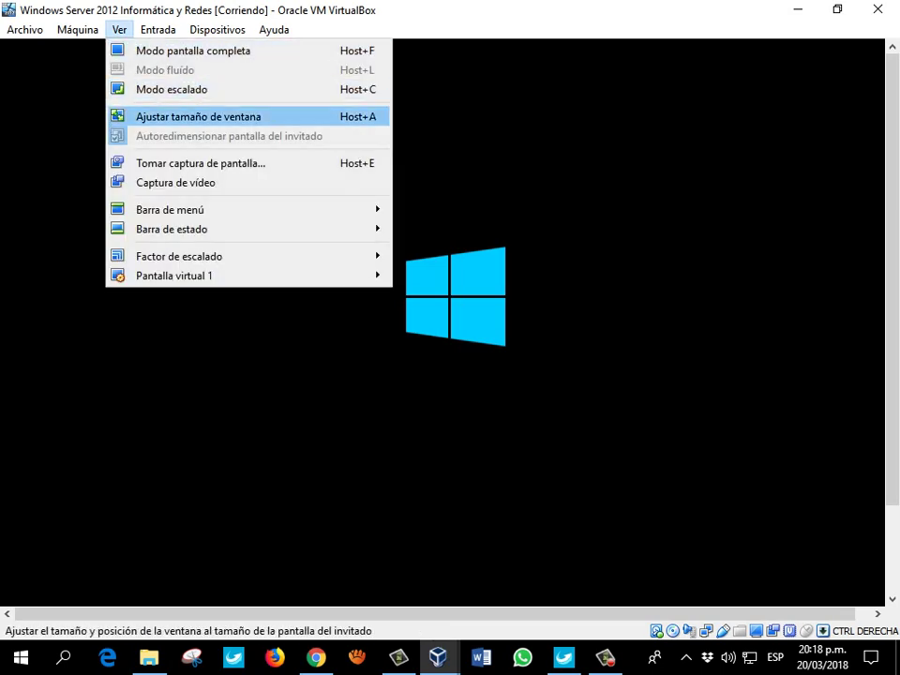
click(171, 89)
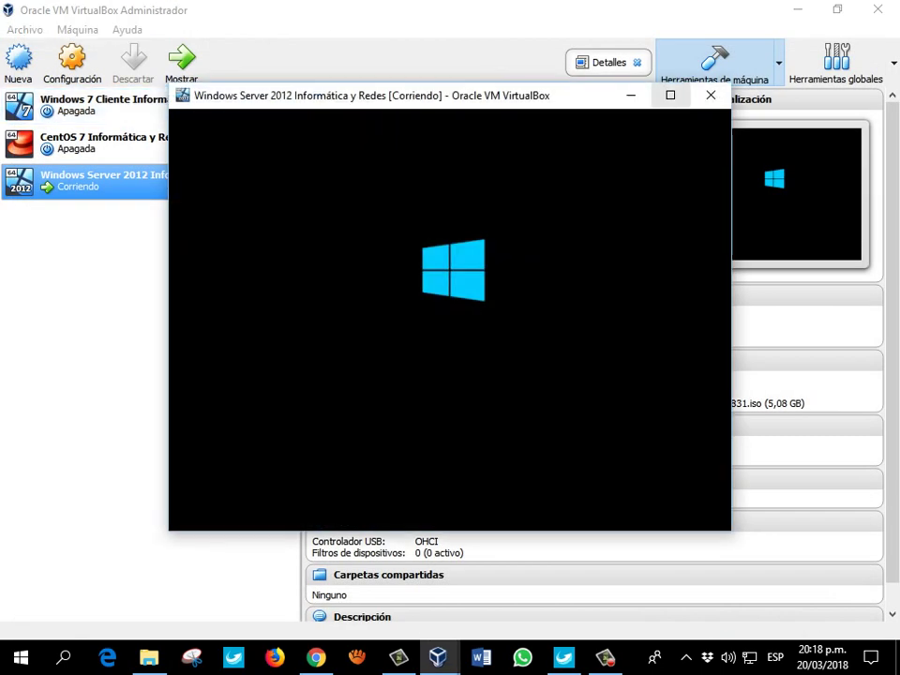
key(super+Up)
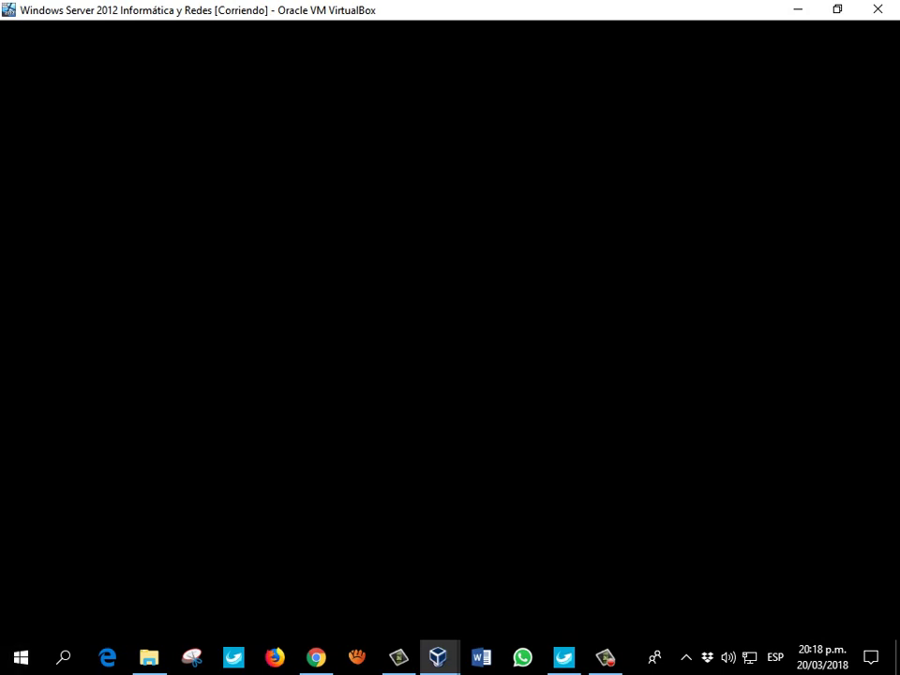
Connect network adapter 1 of the Windows Server 2012 virtual machine to the internal network (Red interna) intnet.
click(438, 657)
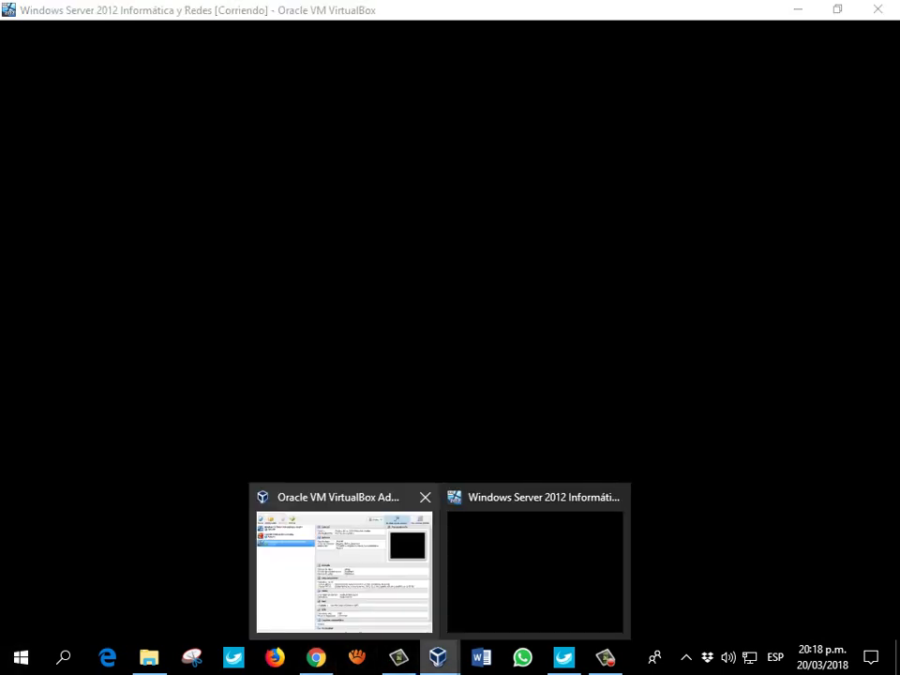
click(344, 572)
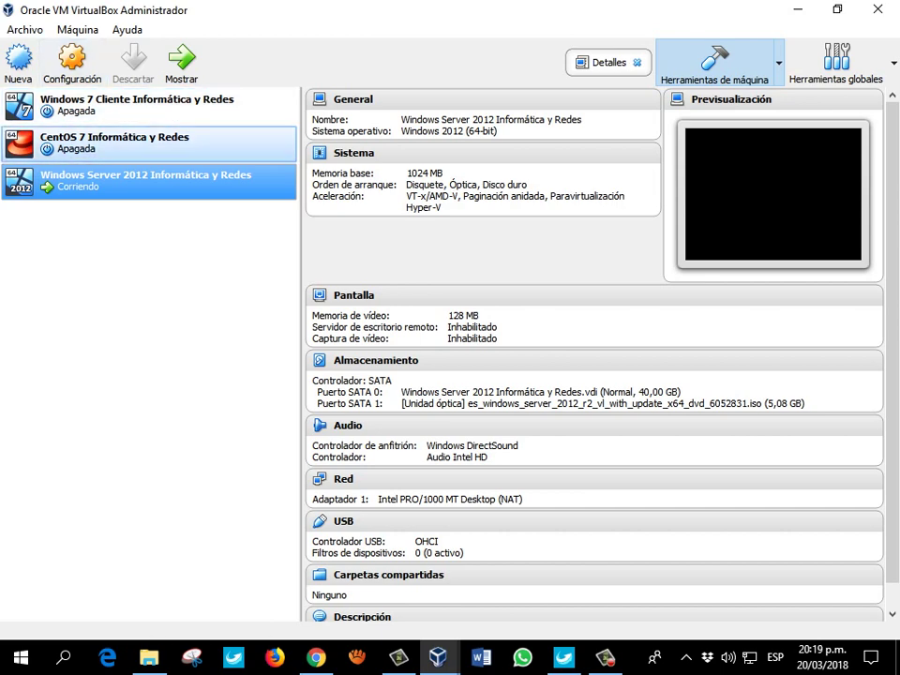
click(71, 61)
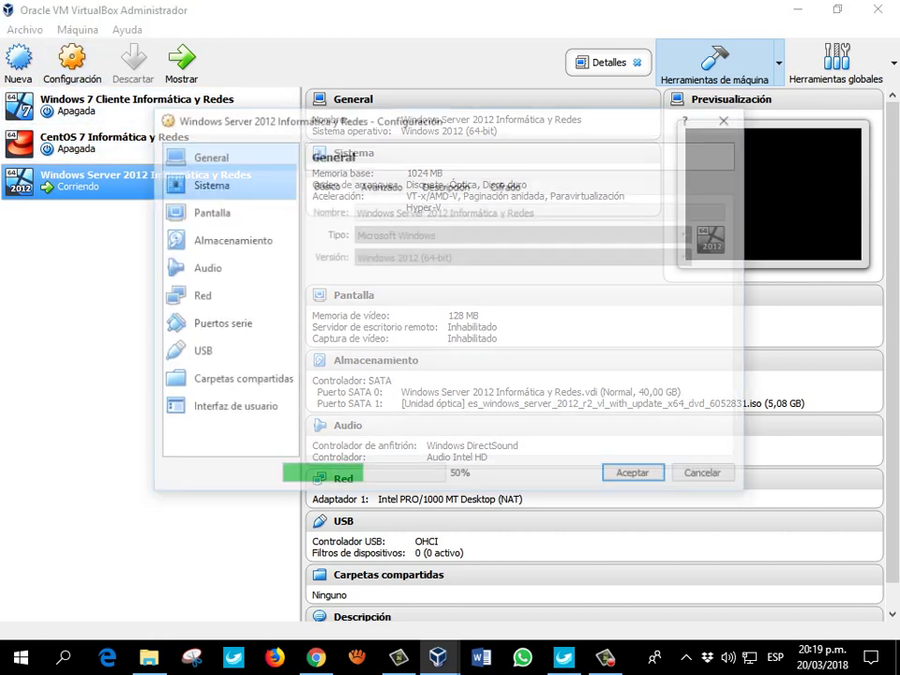
click(198, 296)
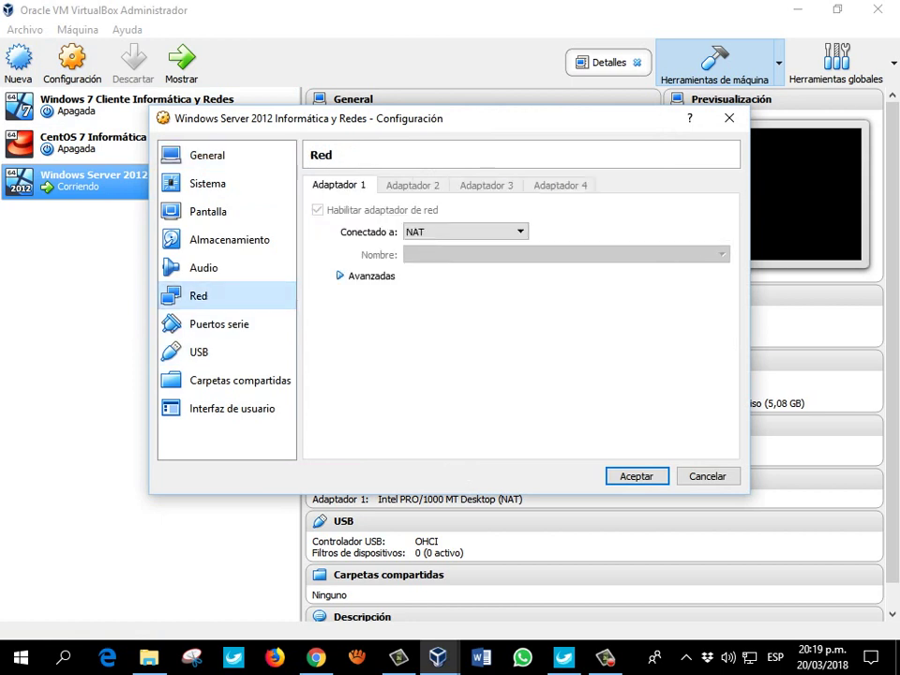
click(465, 231)
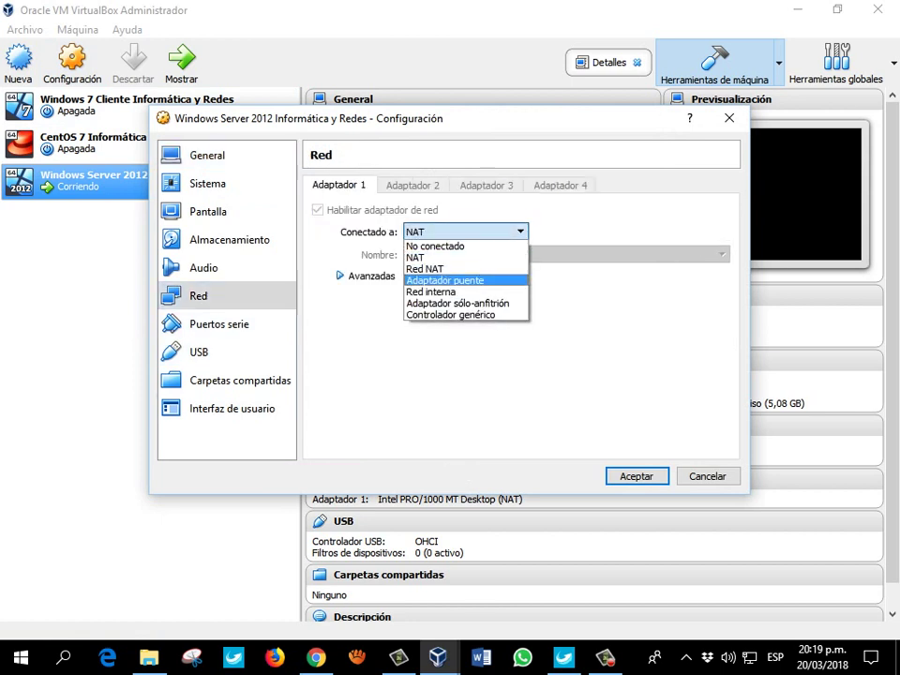
key(Escape)
key(Down)
key(Down)
key(Down)
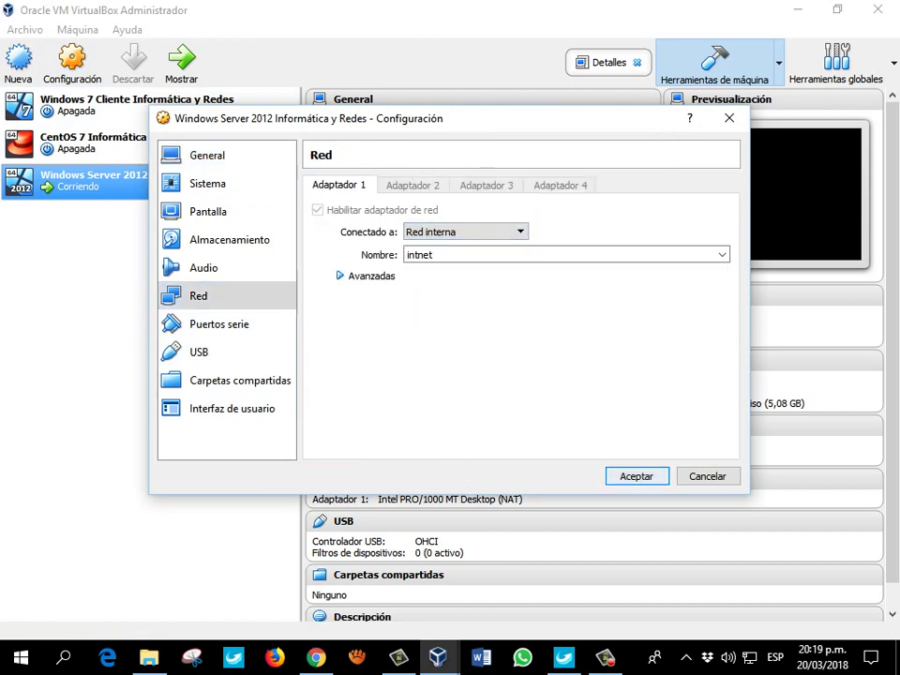
key(Return)
Check which network adapter 1 of the Windows 7 Cliente Informática y Redes virtual machine is attached to.
click(137, 105)
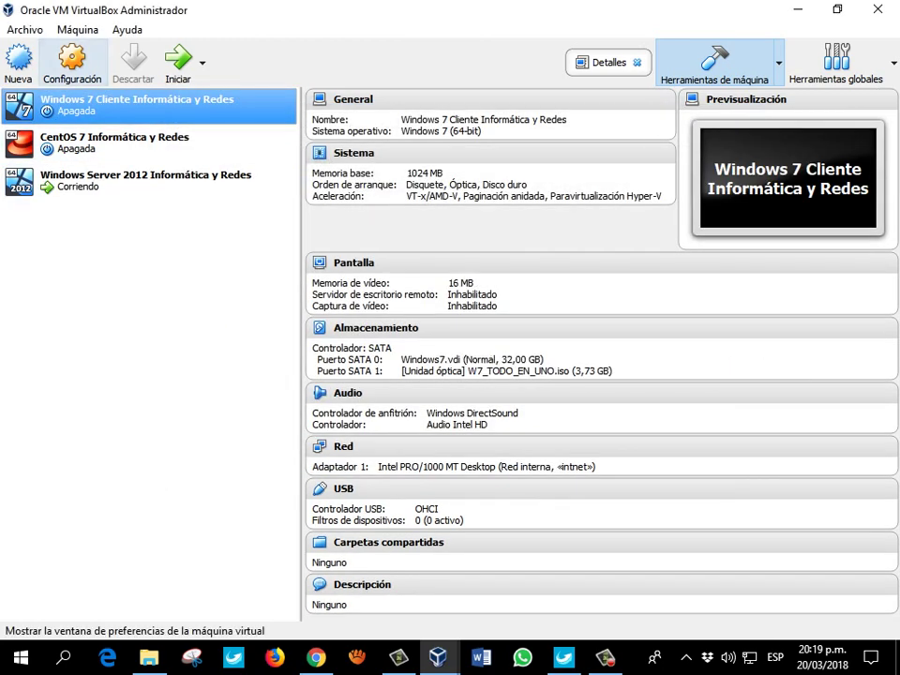
click(72, 58)
click(198, 295)
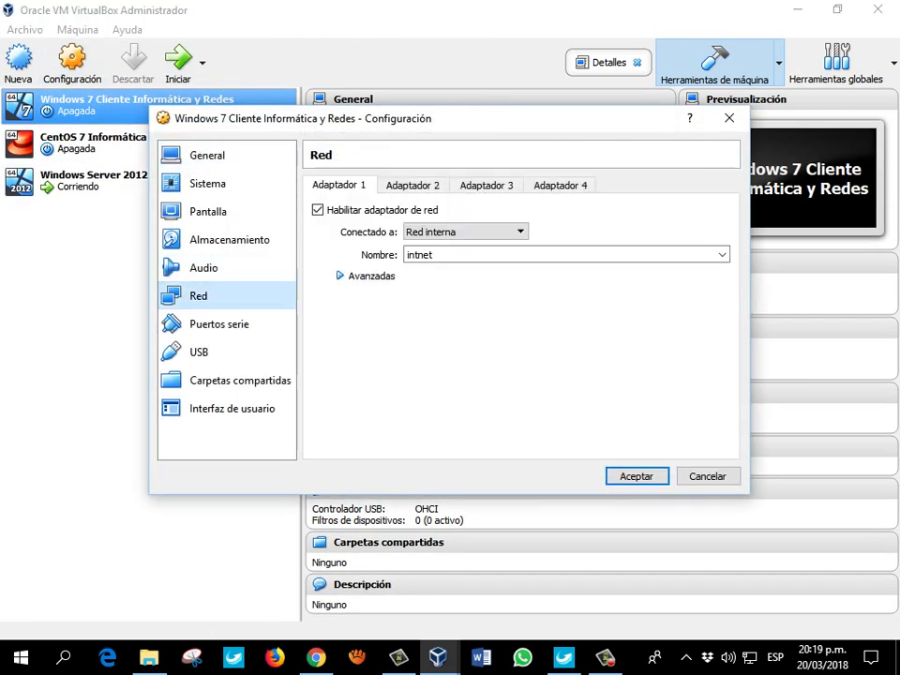
key(Escape)
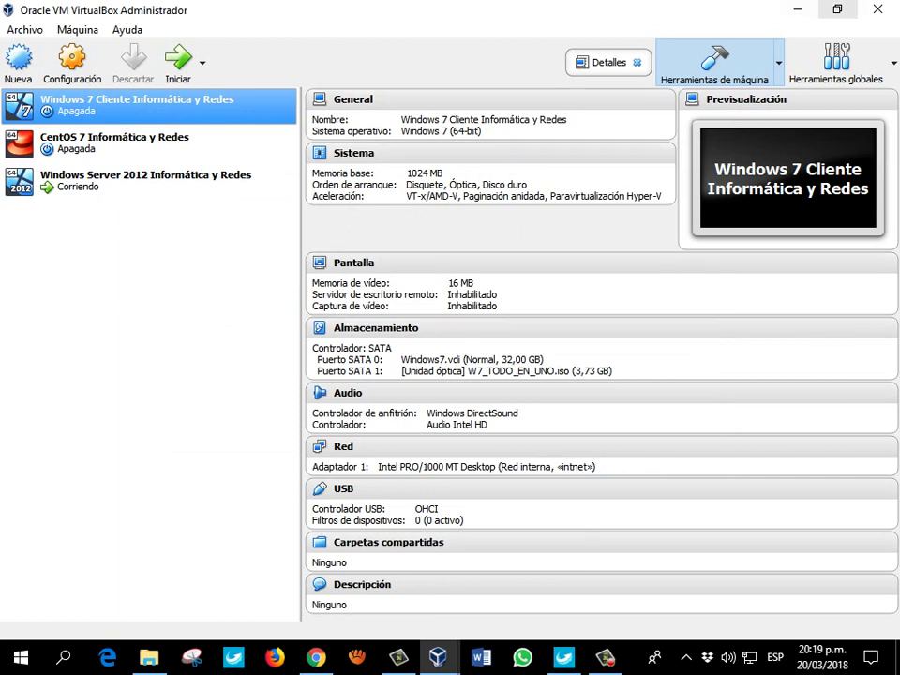
key(alt+Tab)
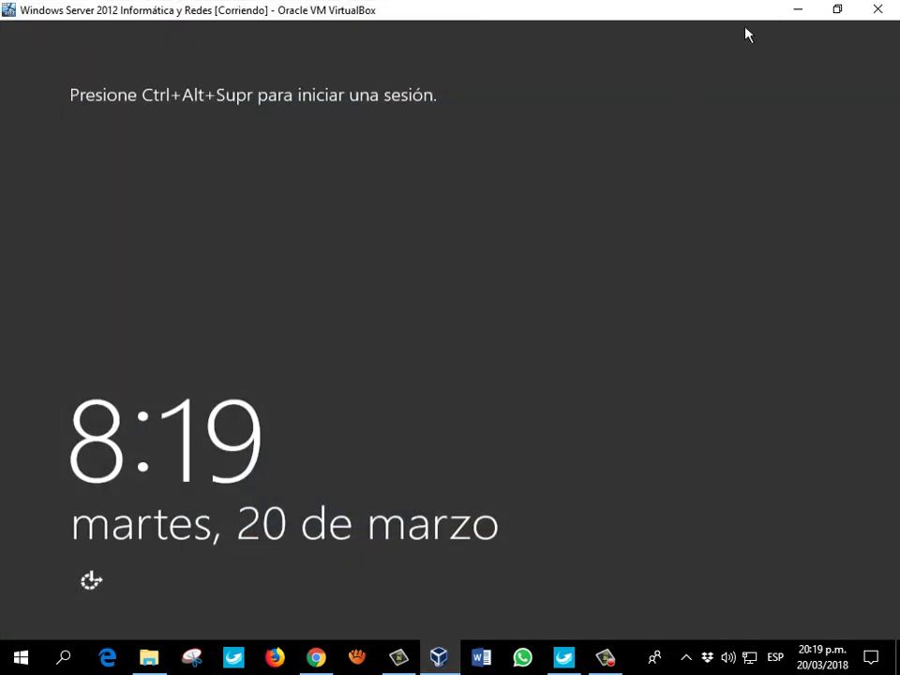
click(837, 8)
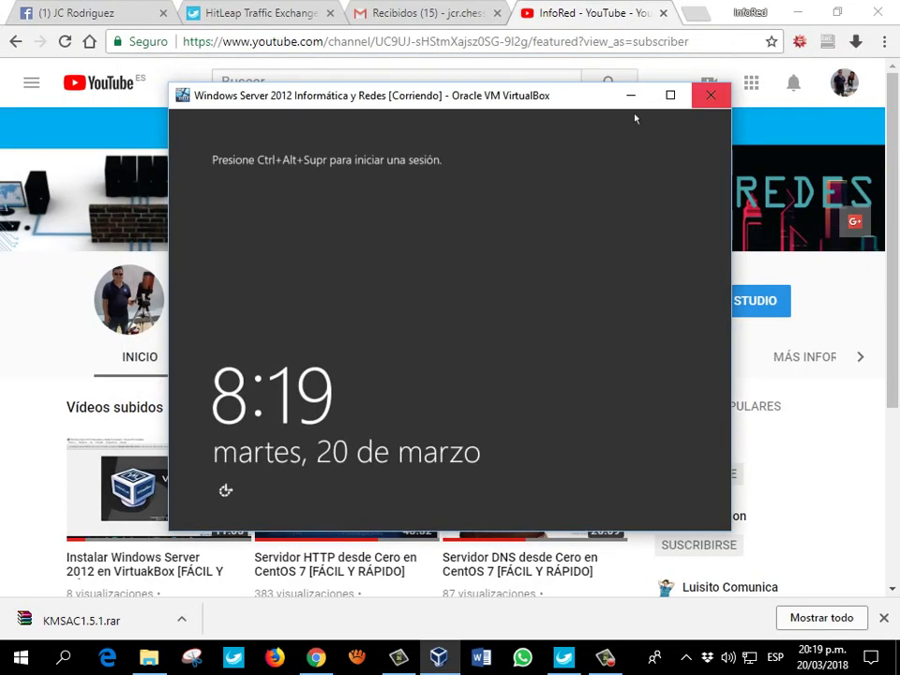
click(670, 95)
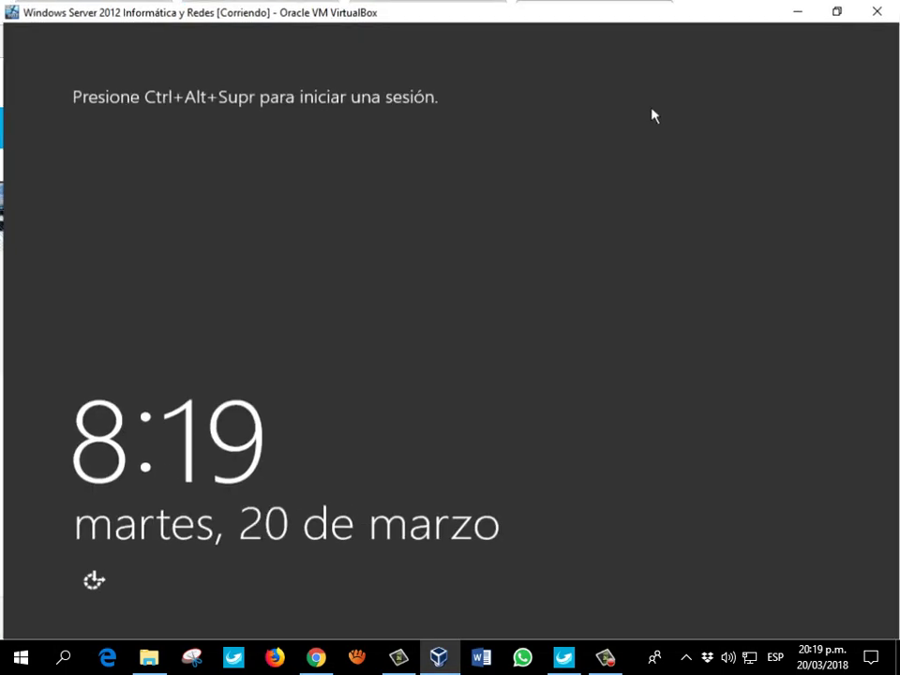
click(837, 8)
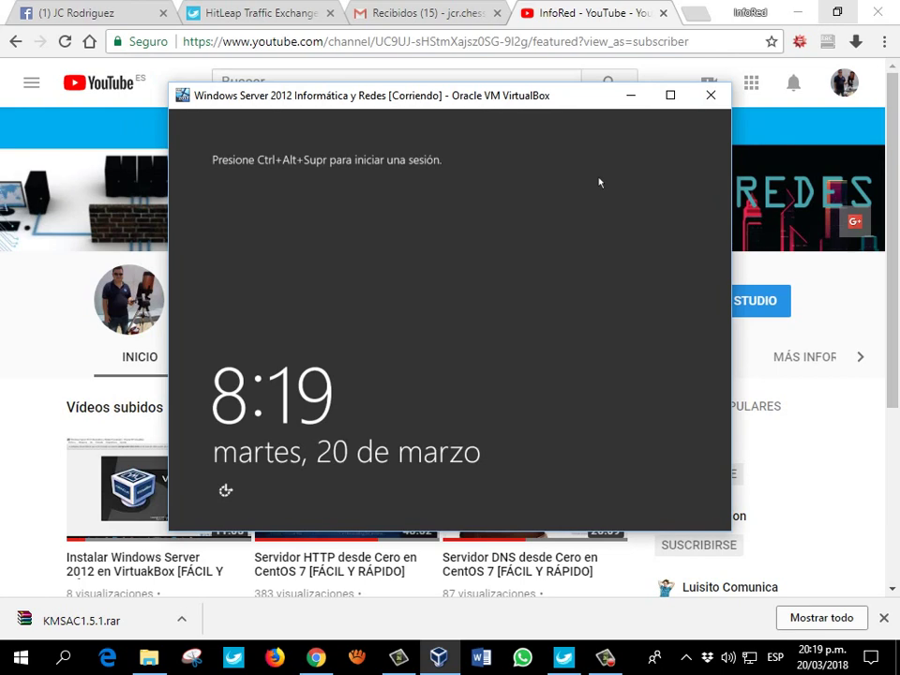
click(682, 96)
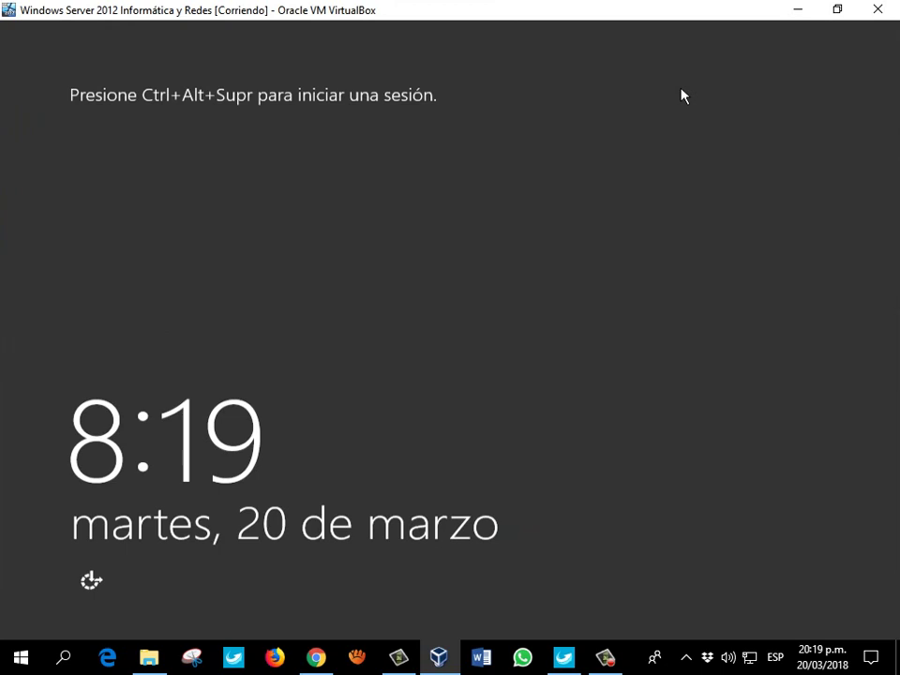
click(837, 9)
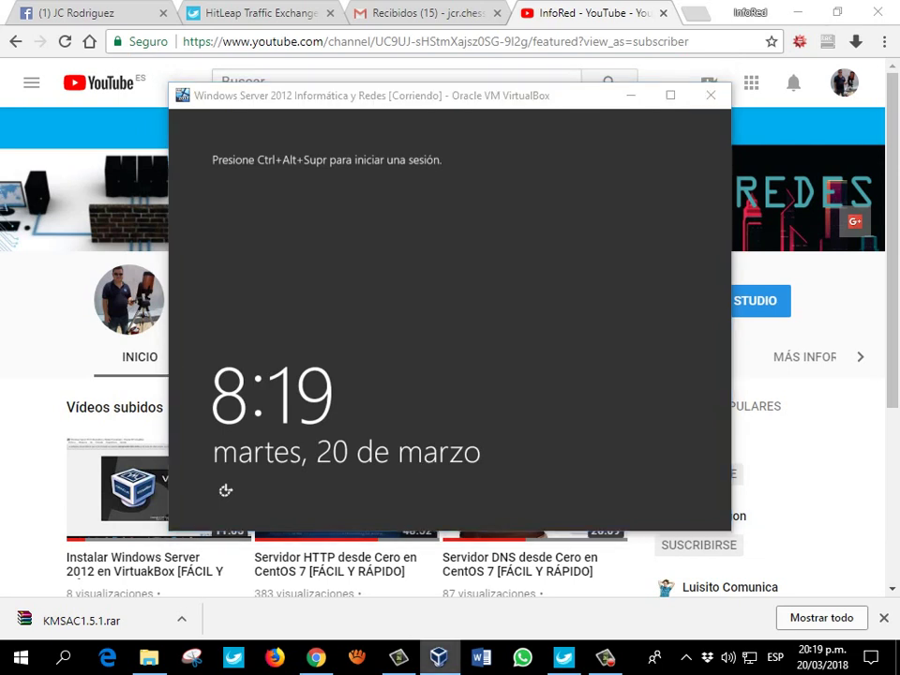
Set the Windows Server 2012 virtual machine's mini toolbar to show at the top of the screen.
right_click(438, 656)
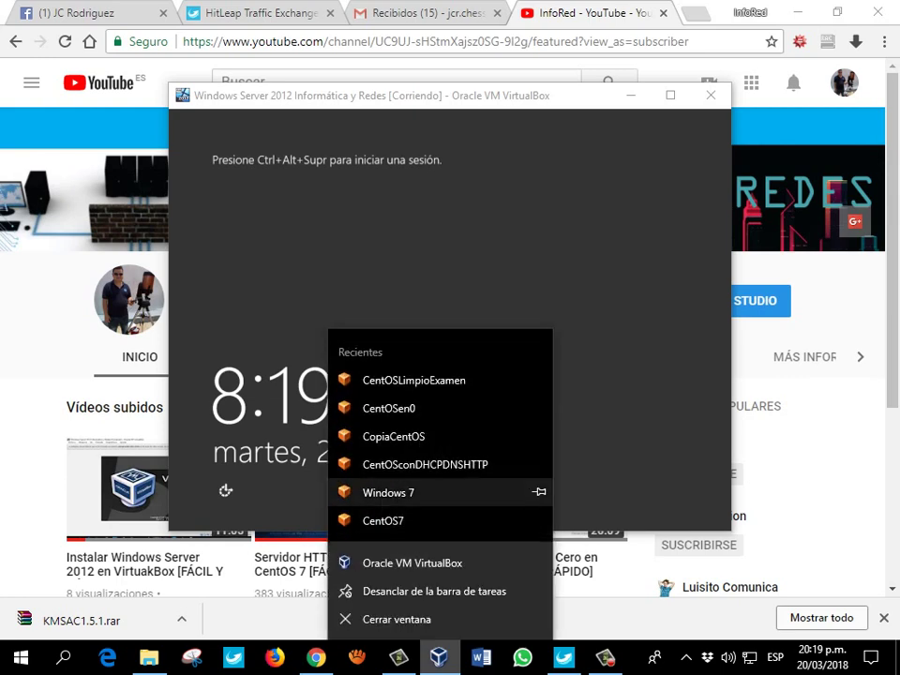
click(412, 561)
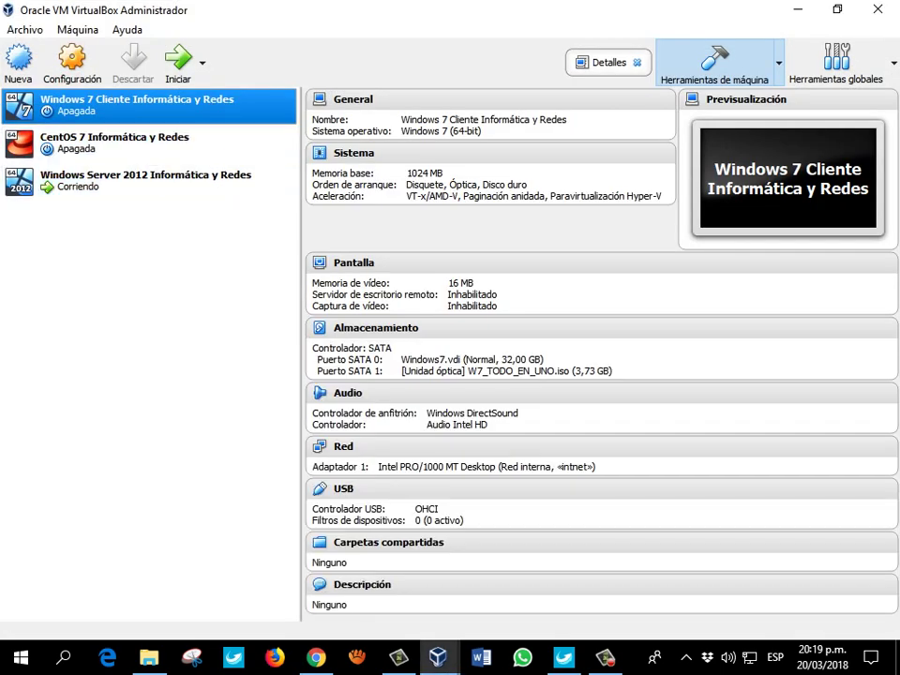
click(146, 178)
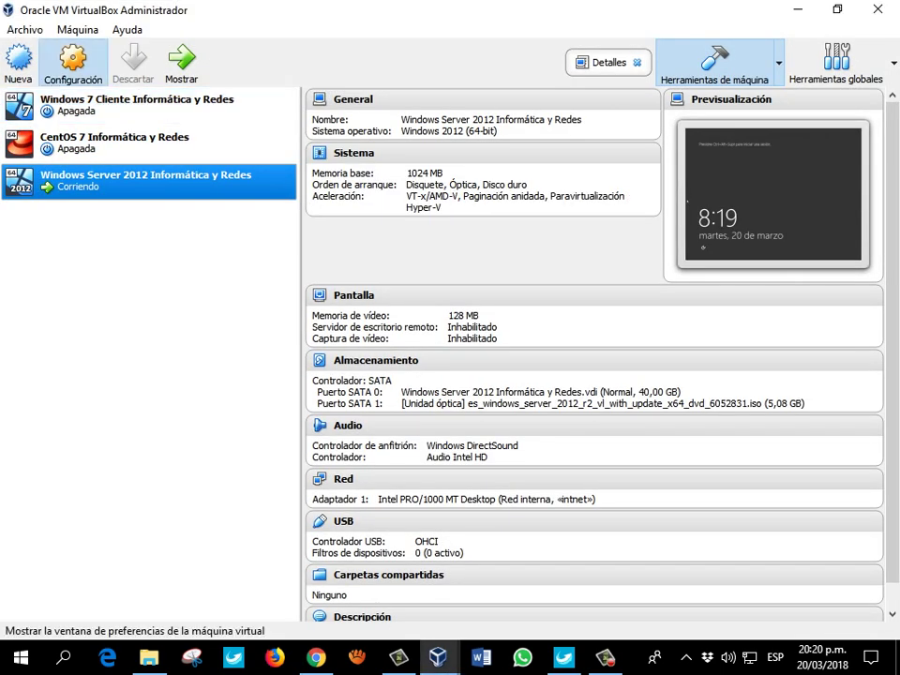
click(73, 64)
click(232, 408)
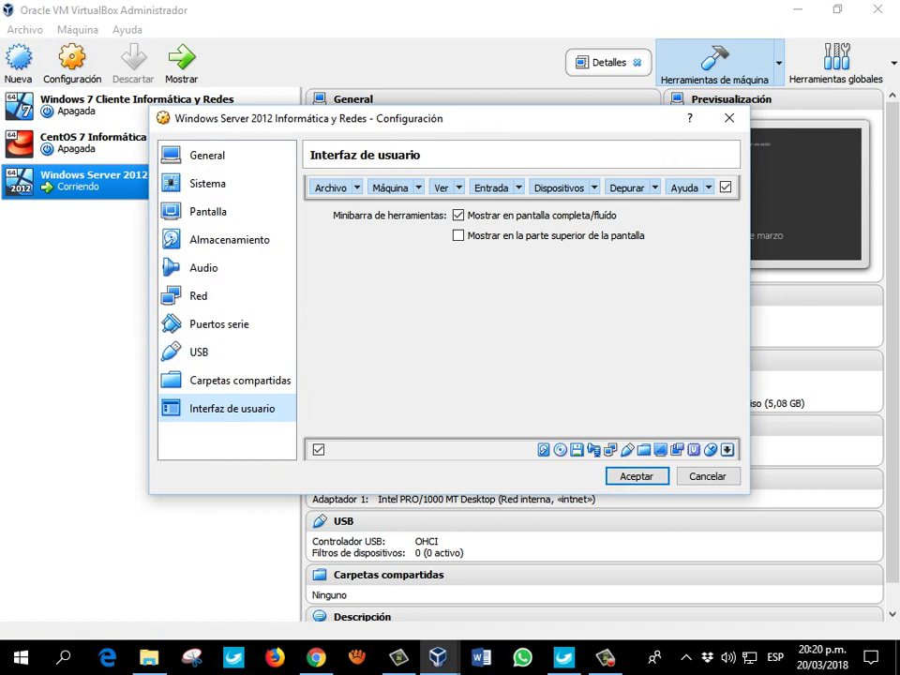
click(459, 235)
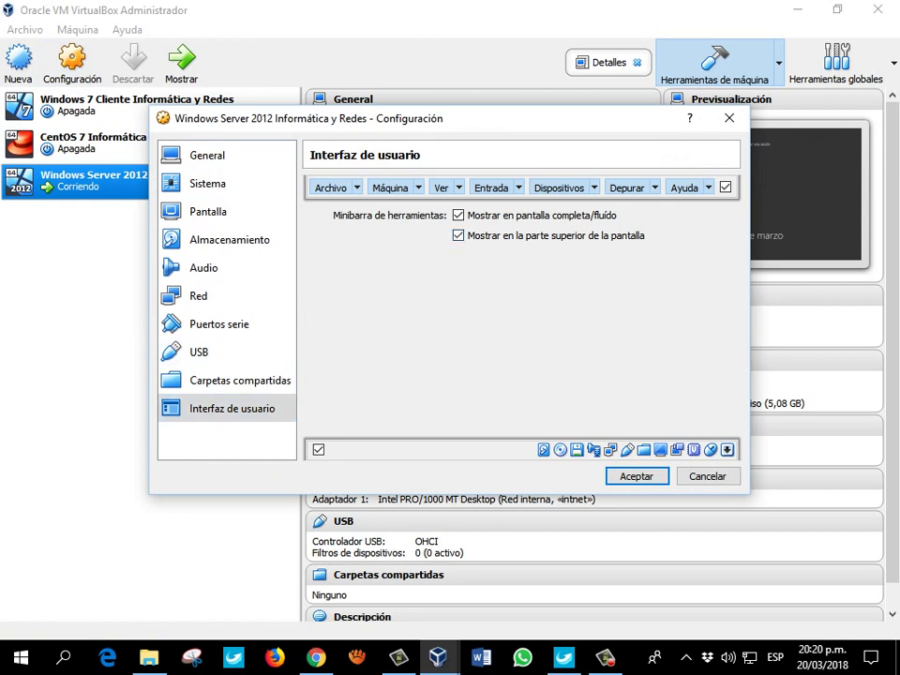
key(Return)
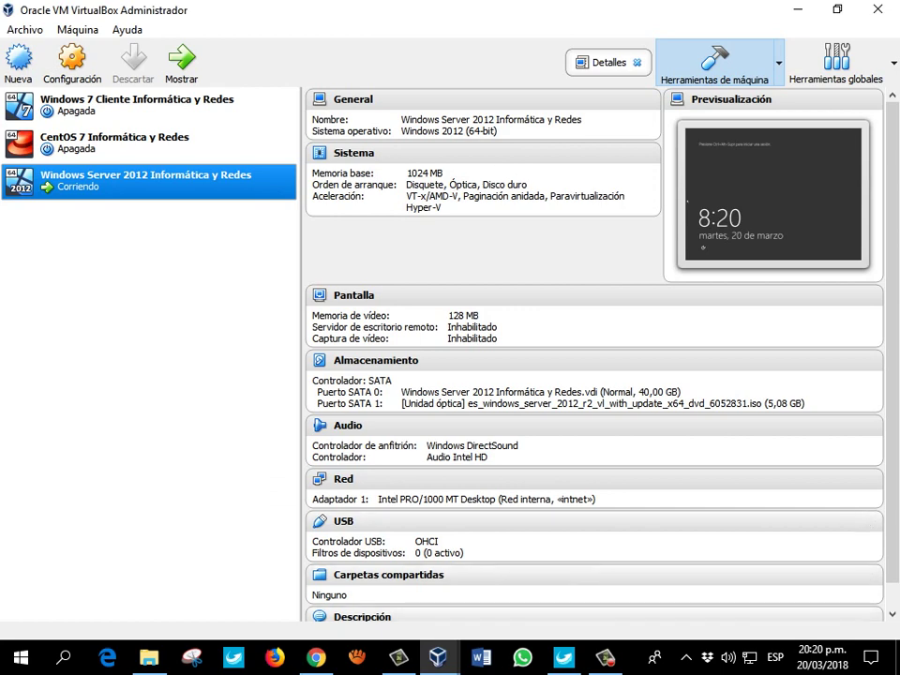
Bring the running Windows Server 2012 virtual machine's window back to the front and maximize it.
mouse_move(437, 657)
click(352, 592)
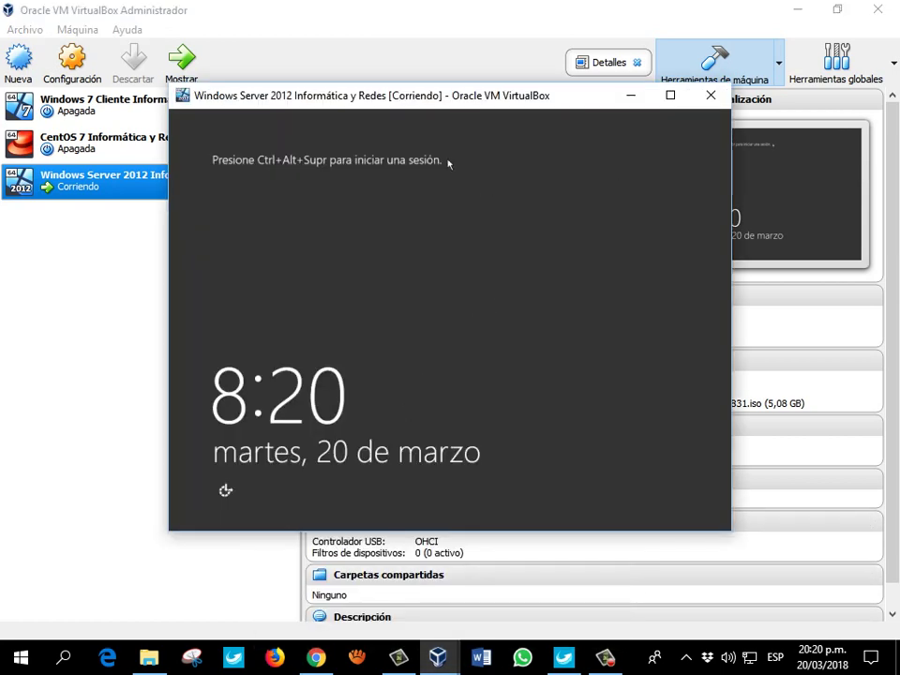
click(670, 95)
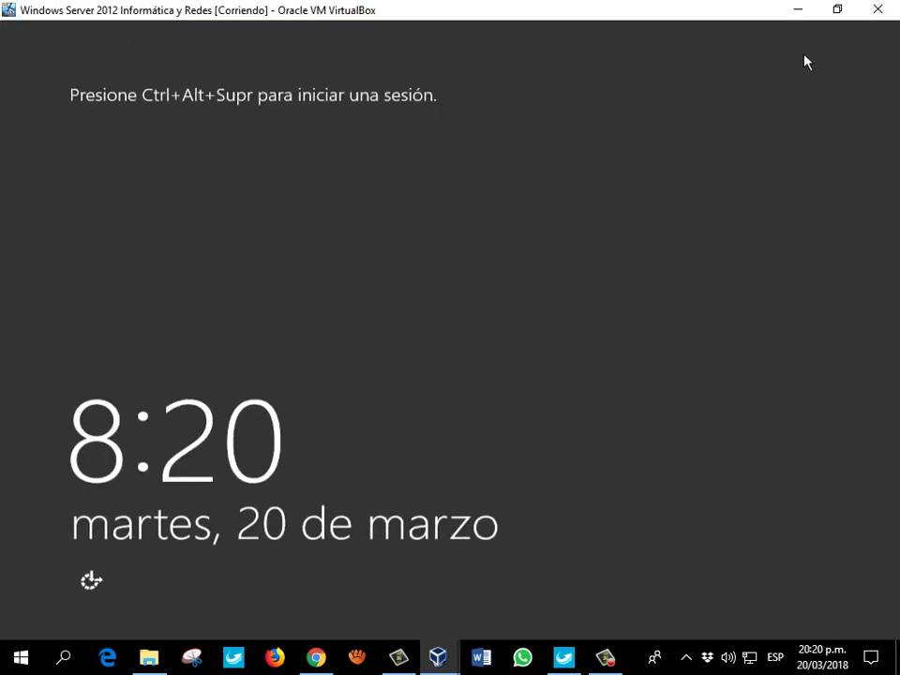
click(889, 22)
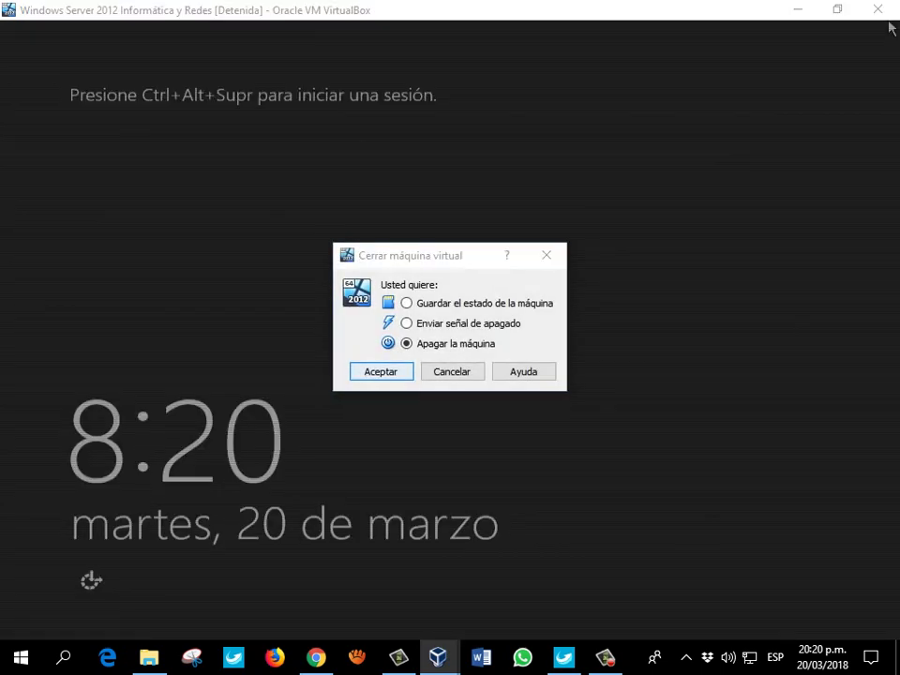
click(441, 373)
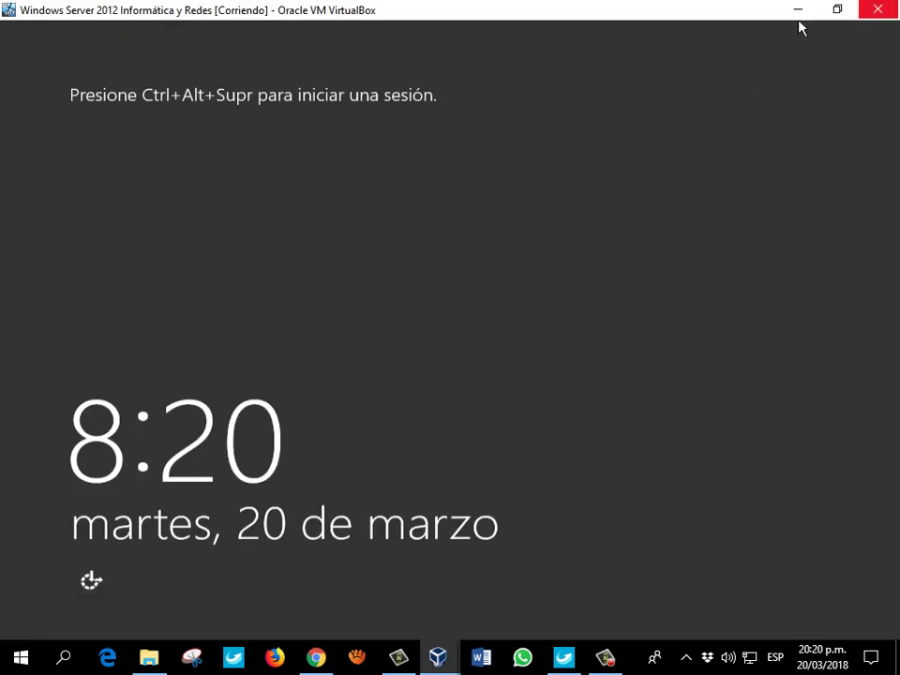
click(837, 8)
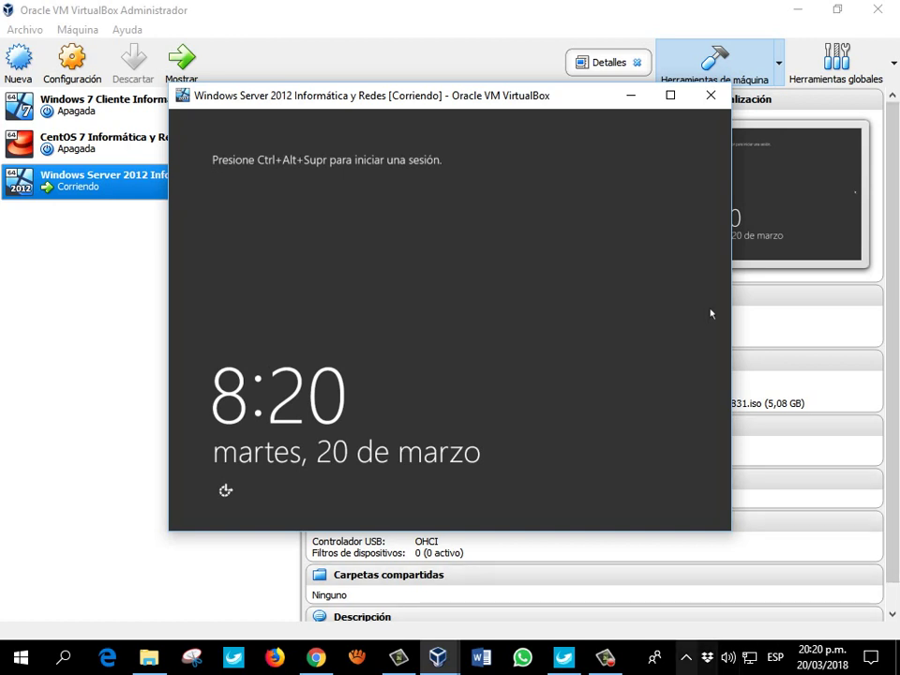
Leave scaled mode so the virtual machine's menu bar is shown, and maximize its window.
key(alt+Tab)
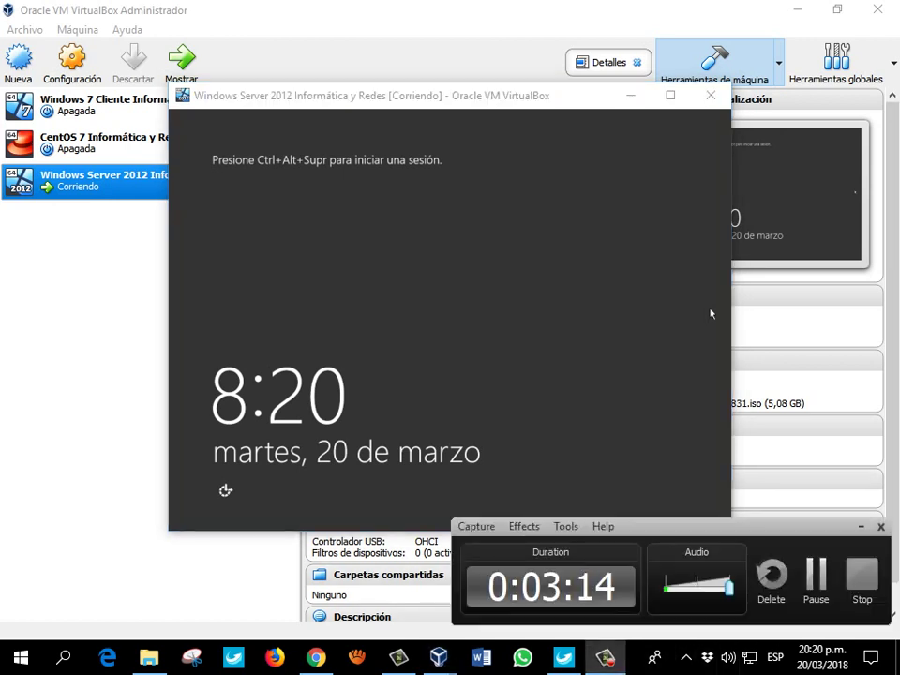
key(super+Up)
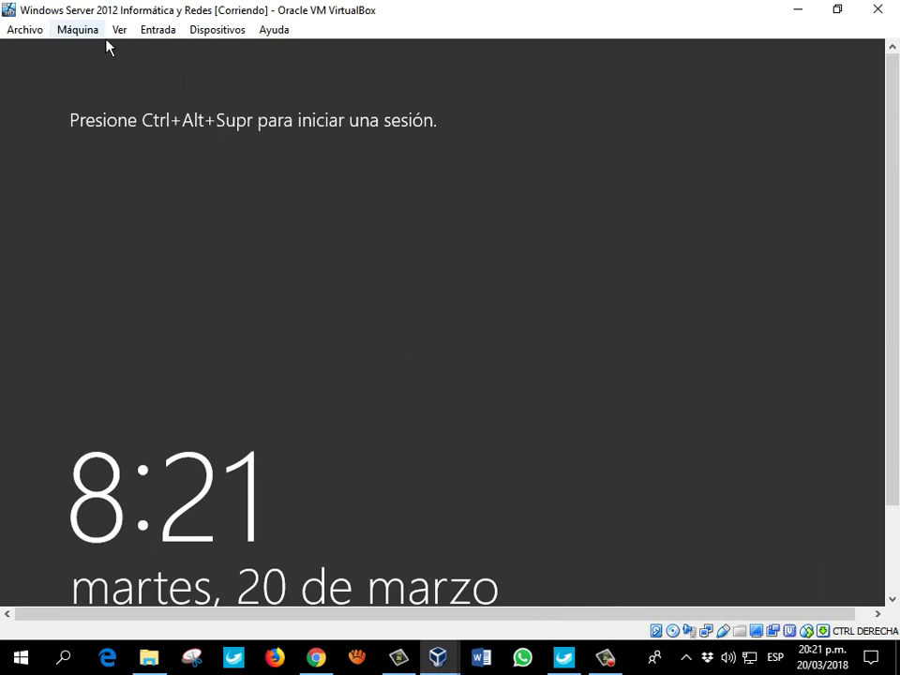
key(Right)
key(Right)
key(Right)
key(Right)
key(Left)
key(Left)
key(Left)
key(Left)
key(Left)
key(Right)
key(Right)
key(Right)
key(Right)
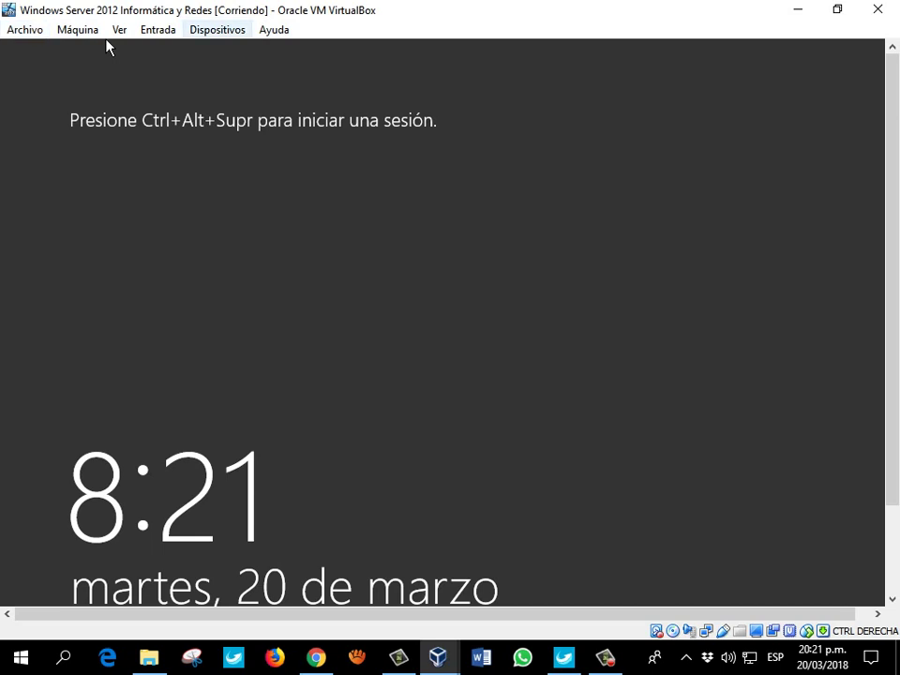
Send Ctrl-Alt-Del to the virtual machine and sign in to the Administrador account with its password.
click(145, 31)
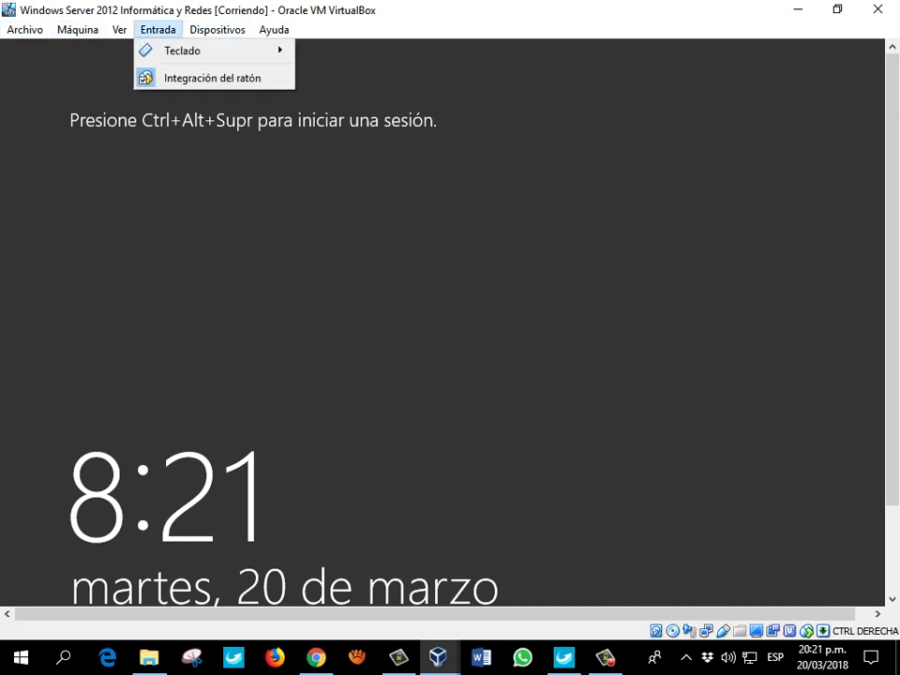
key(Down)
key(Right)
key(Down)
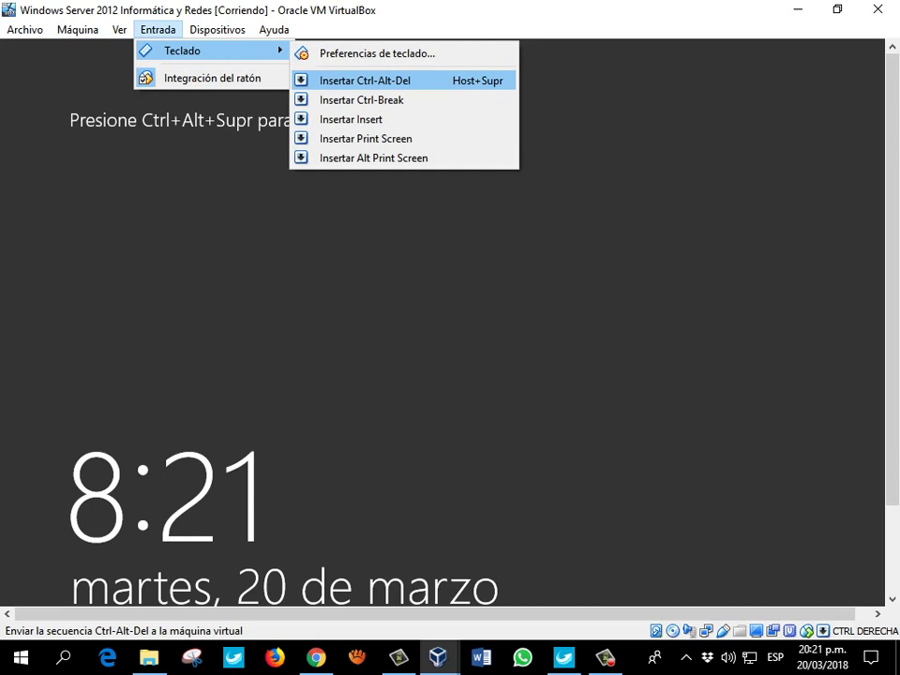
key(Return)
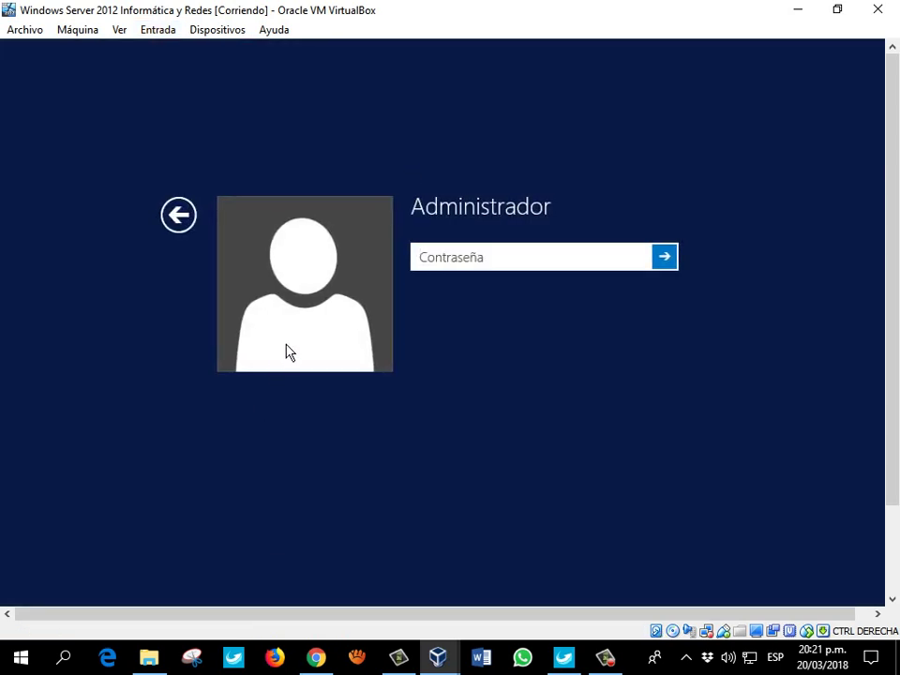
key(Caps_Lock)
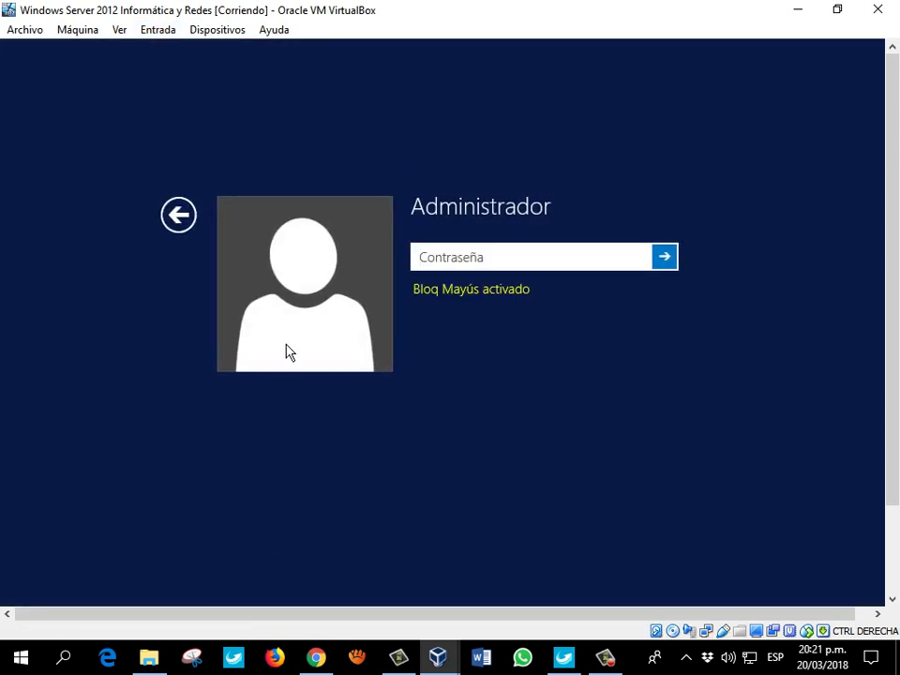
text(******)
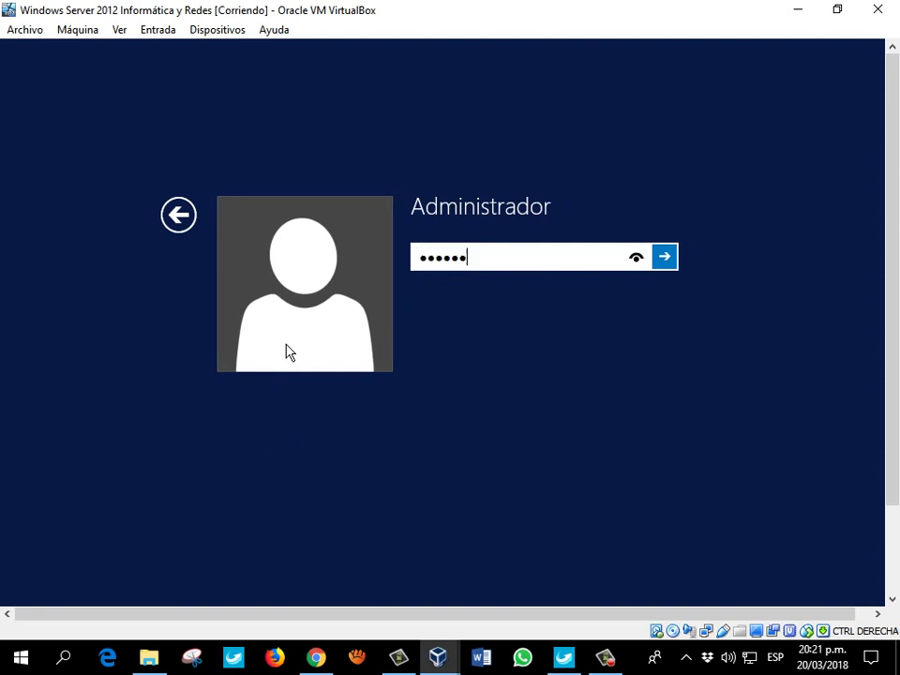
key(Return)
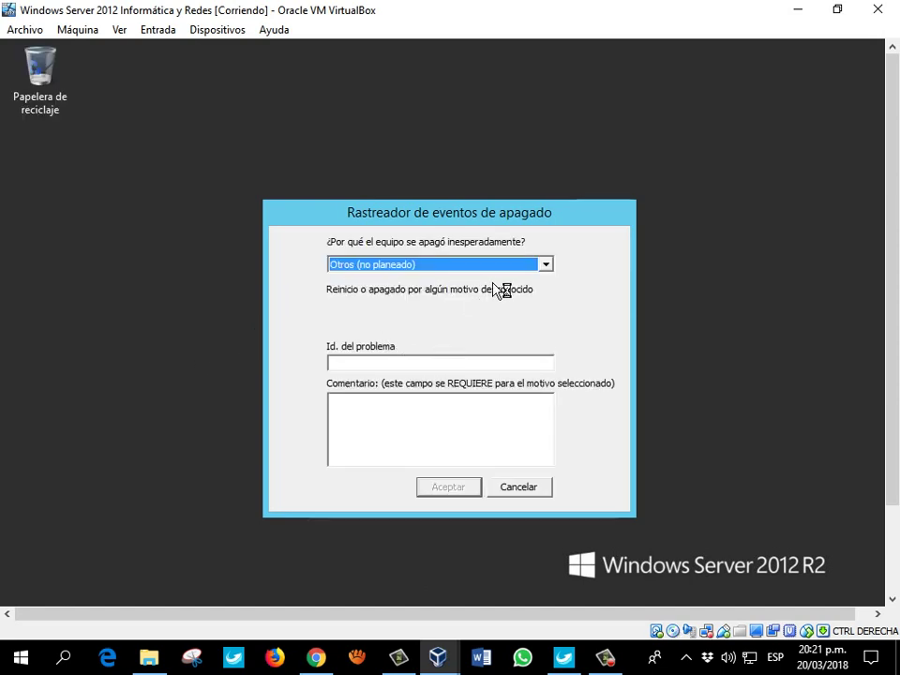
Cancel the unexpected-shutdown event tracker and try to start the wizard for adding roles and features.
click(520, 488)
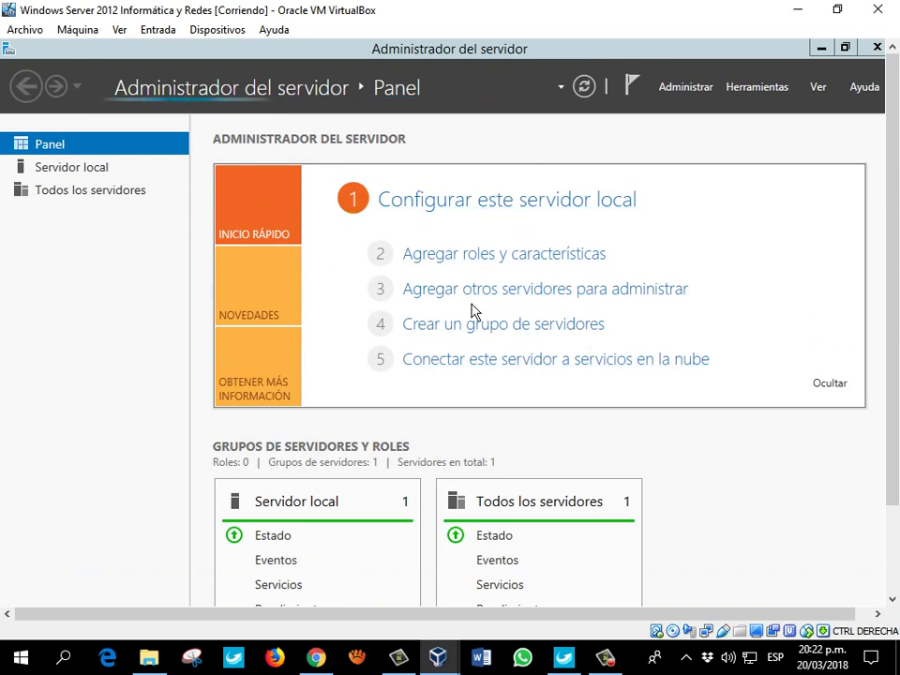
click(527, 266)
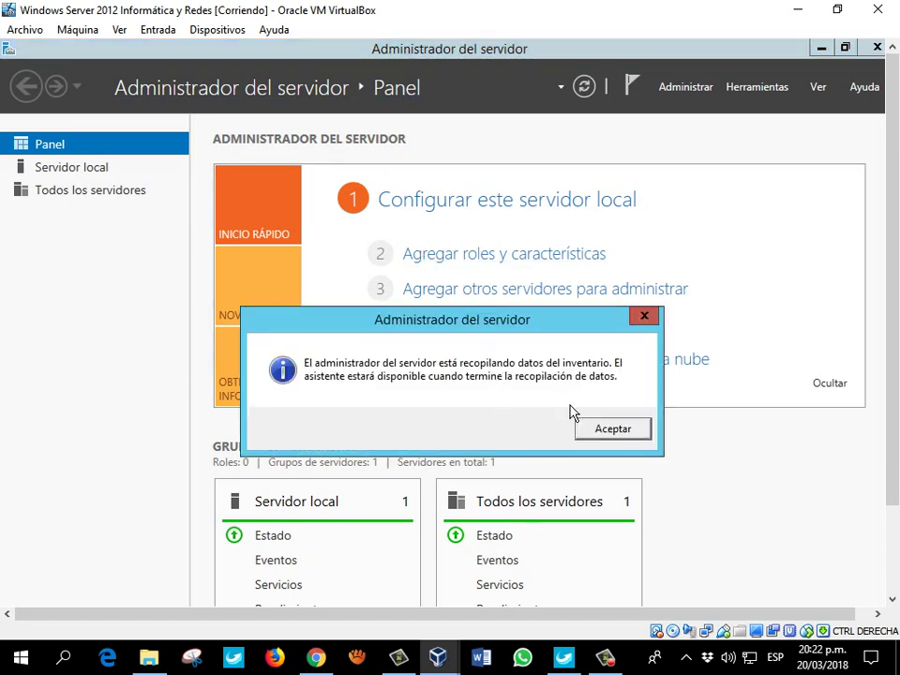
click(591, 429)
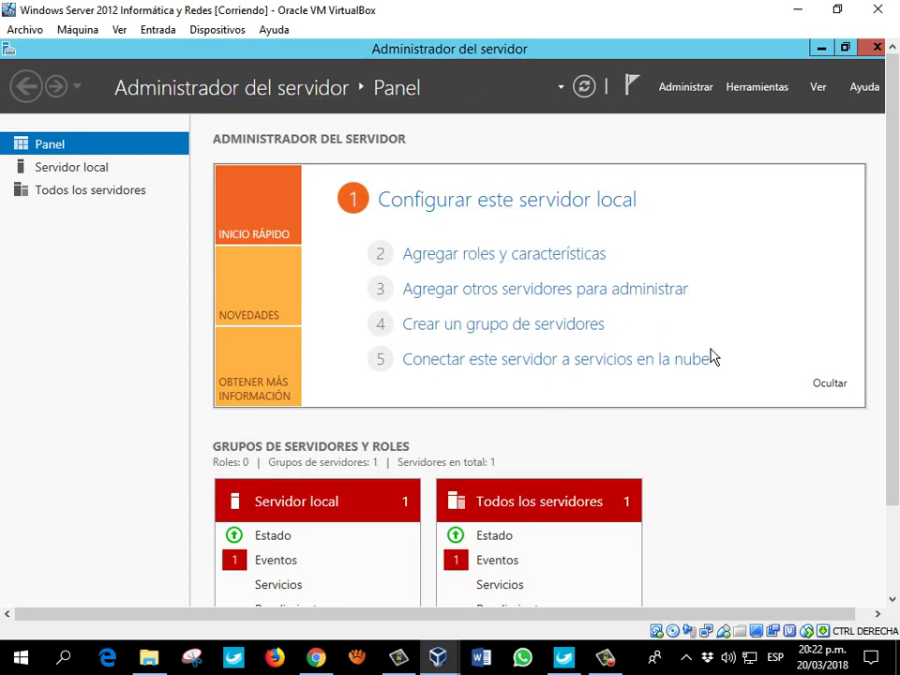
Check the server's network connection, then open its adapter settings through the Network and Sharing Center.
scroll(883, 138, down, 2)
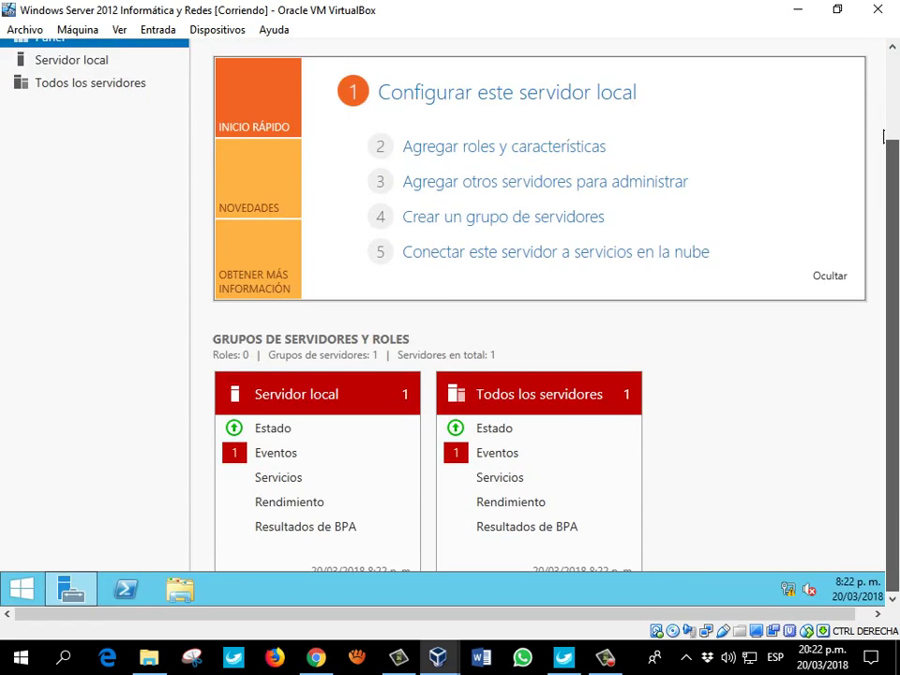
click(791, 590)
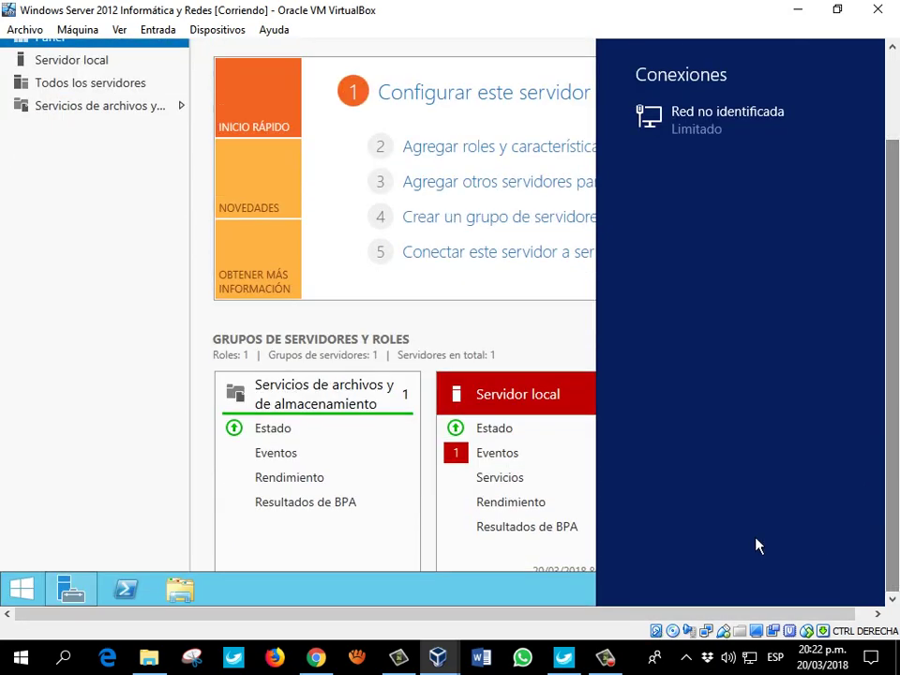
click(550, 598)
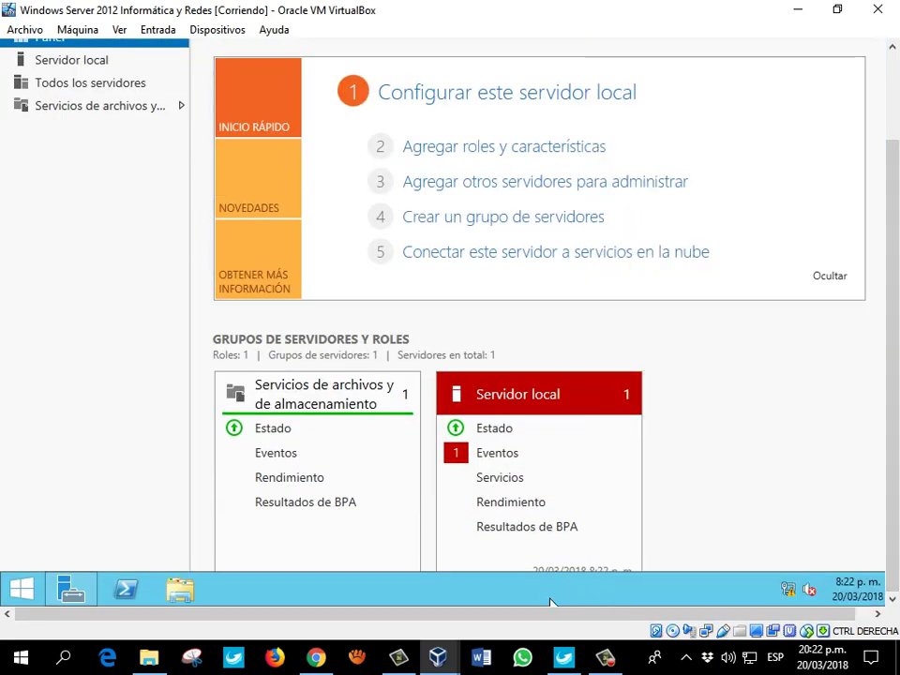
right_click(786, 590)
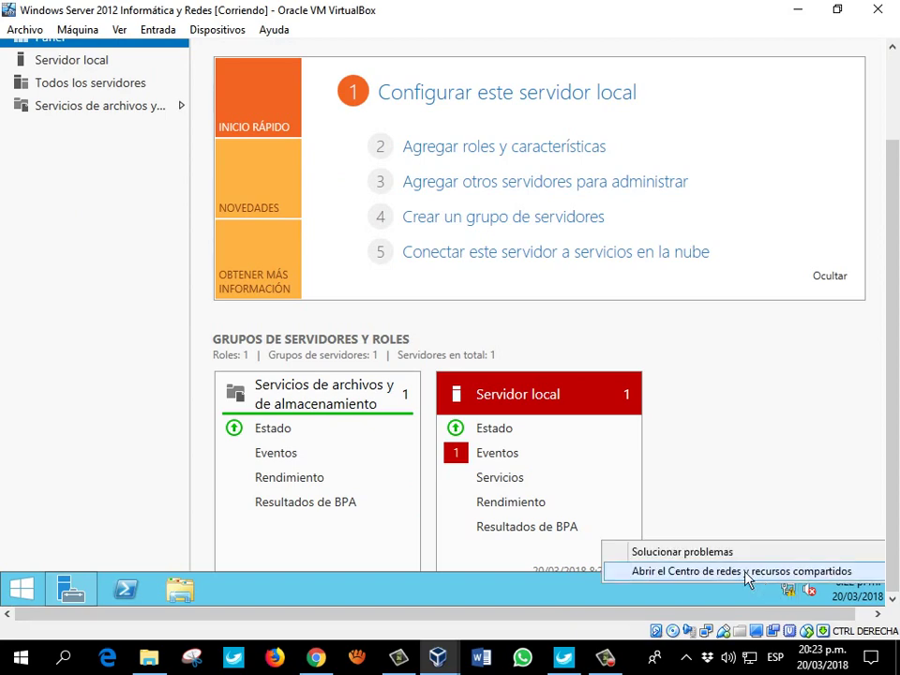
click(747, 571)
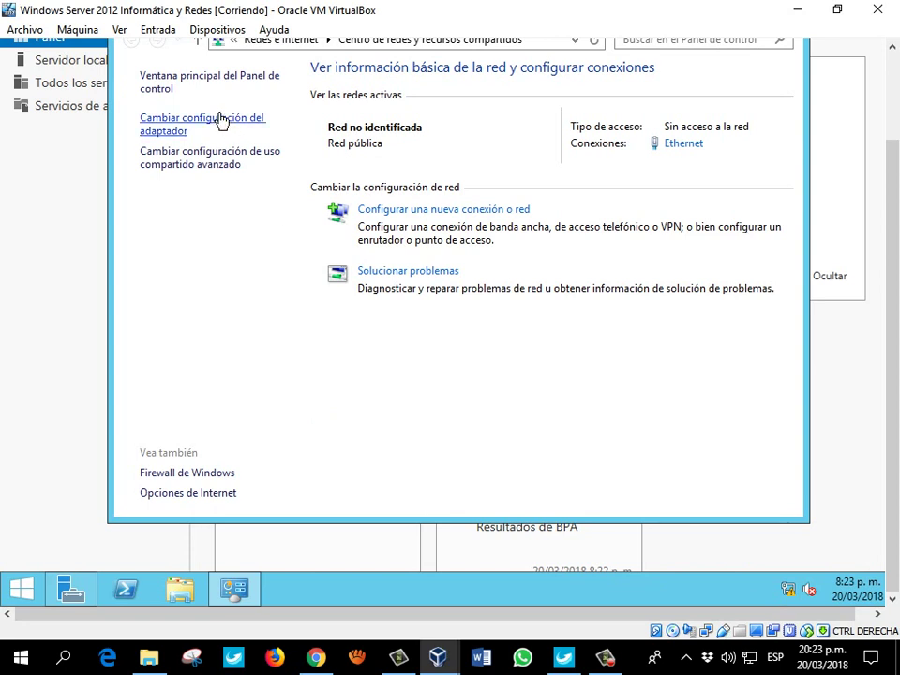
click(218, 121)
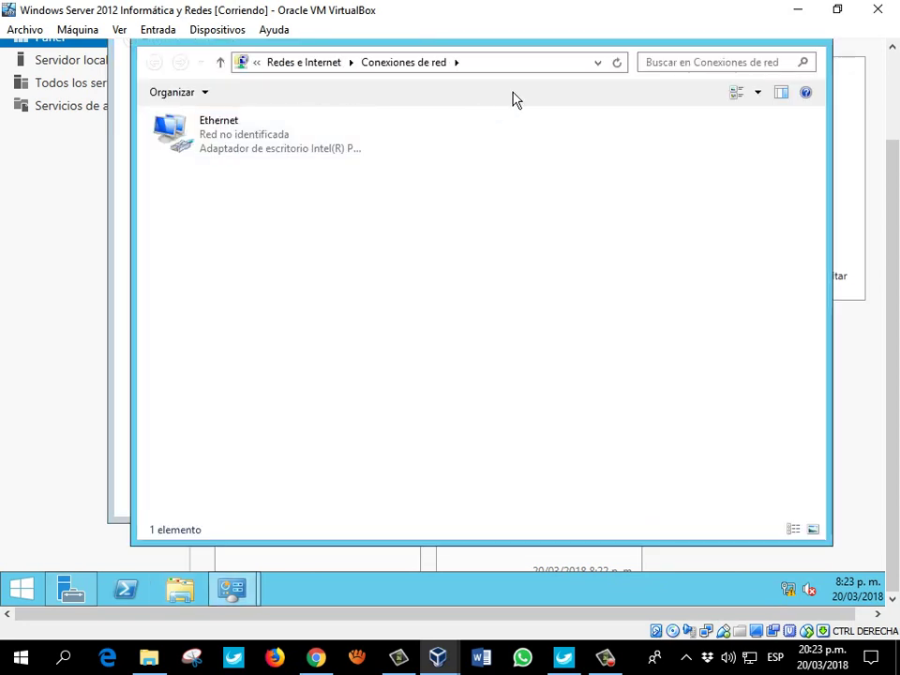
Open the Internet Protocol Version 4 (TCP/IPv4) properties of the Ethernet adapter.
drag(547, 49, 543, 83)
click(271, 184)
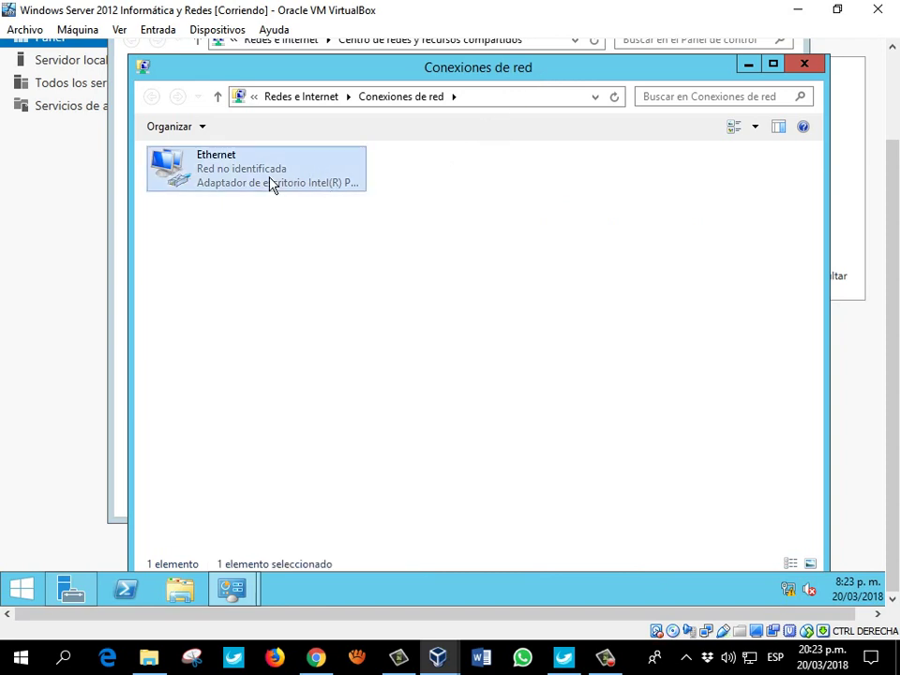
right_click(270, 184)
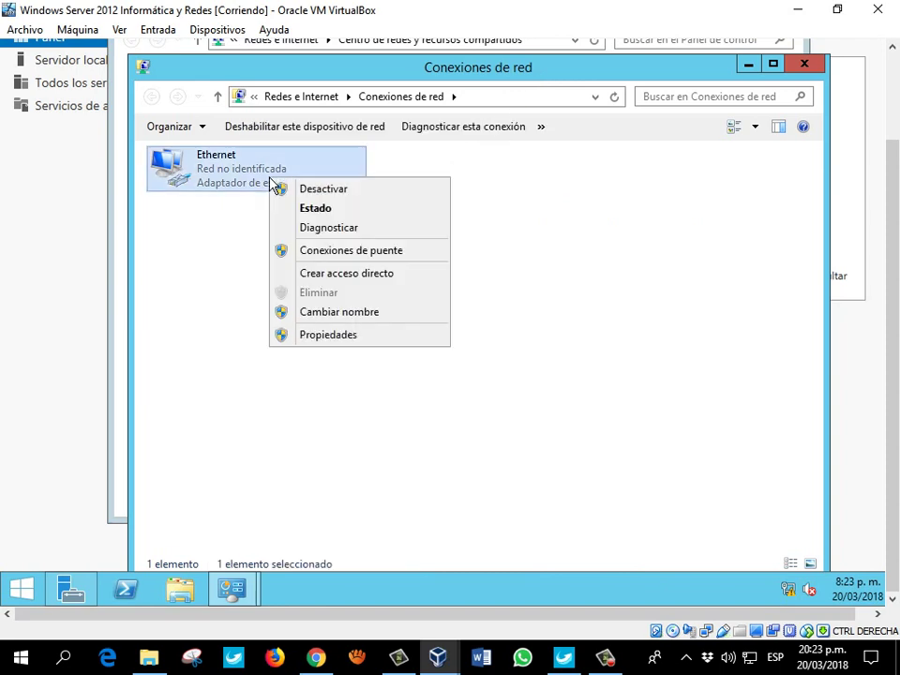
click(323, 336)
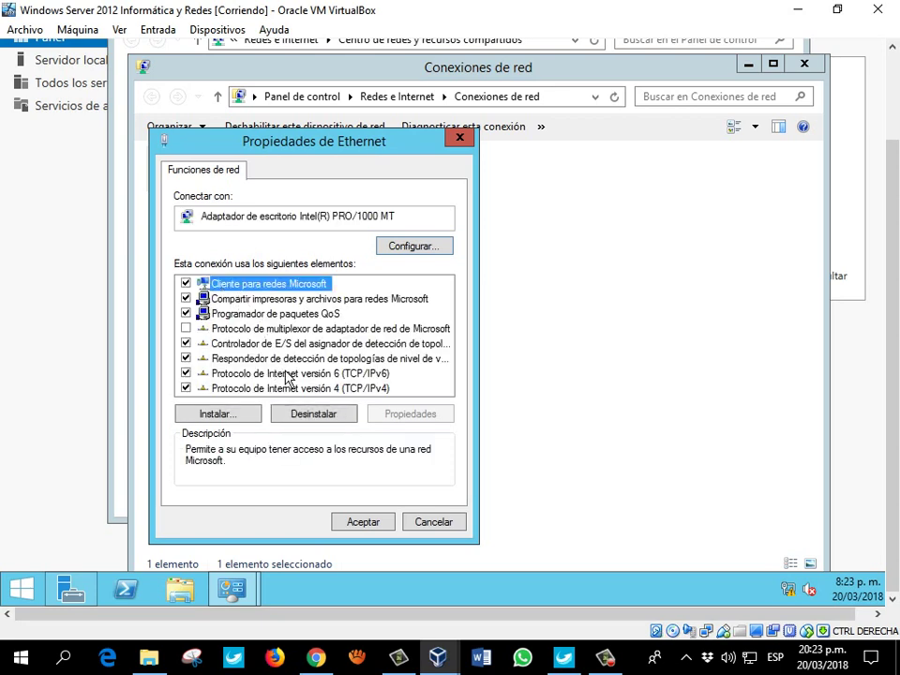
double_click(293, 388)
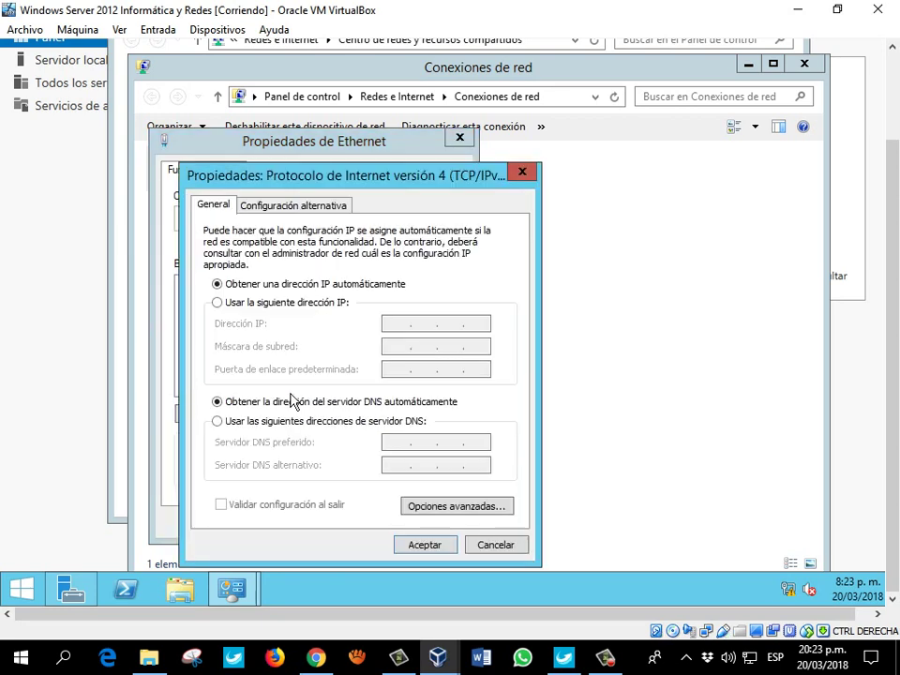
Assign a static IP address of 192.168.10.2 with subnet mask 255.255.255.0 and default gateway 192.168.10.1.
click(319, 303)
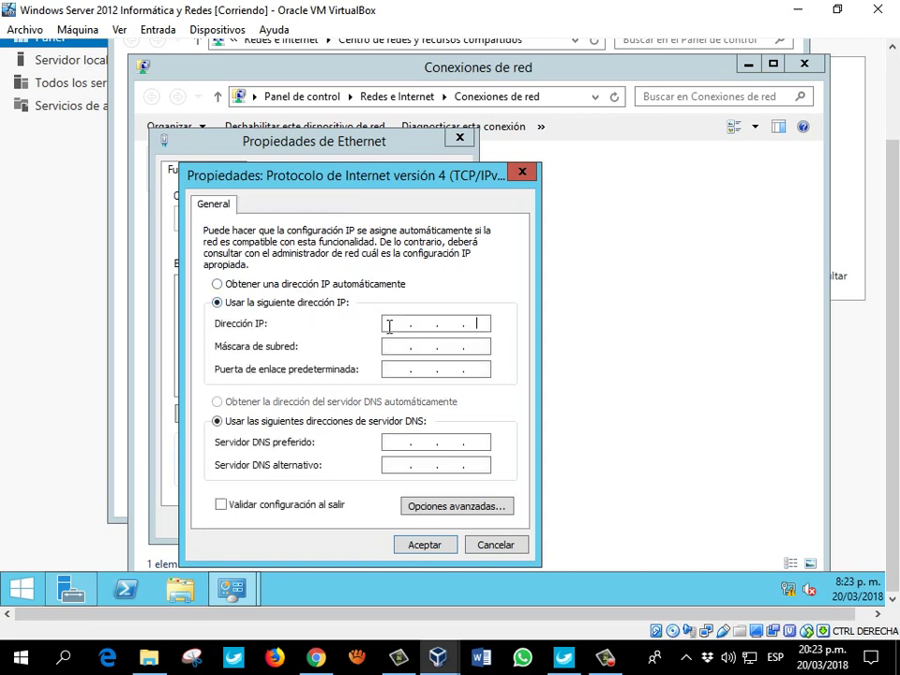
text(192.168.10.2)
key(Tab)
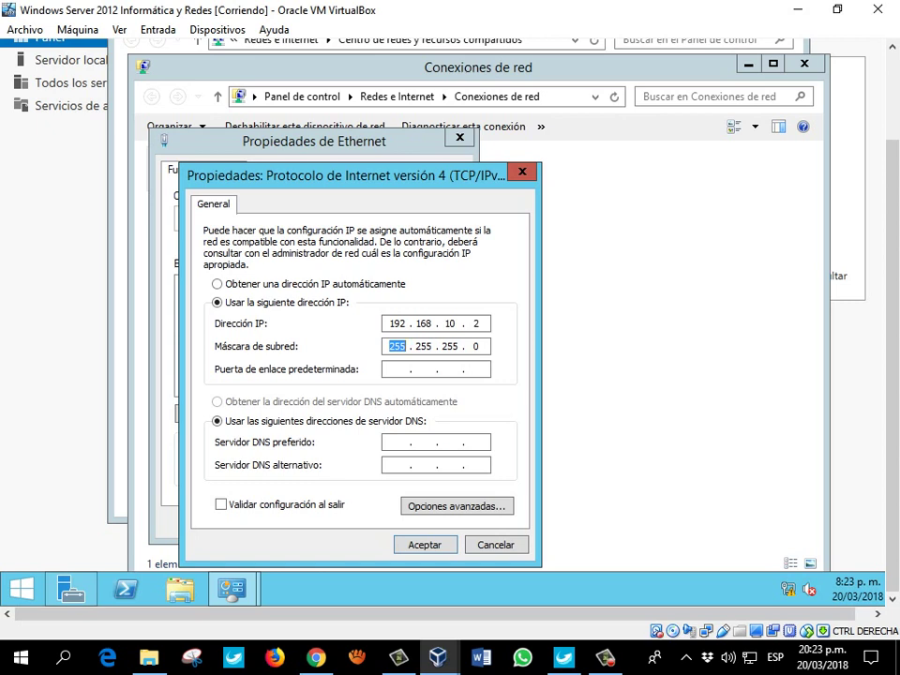
key(Tab)
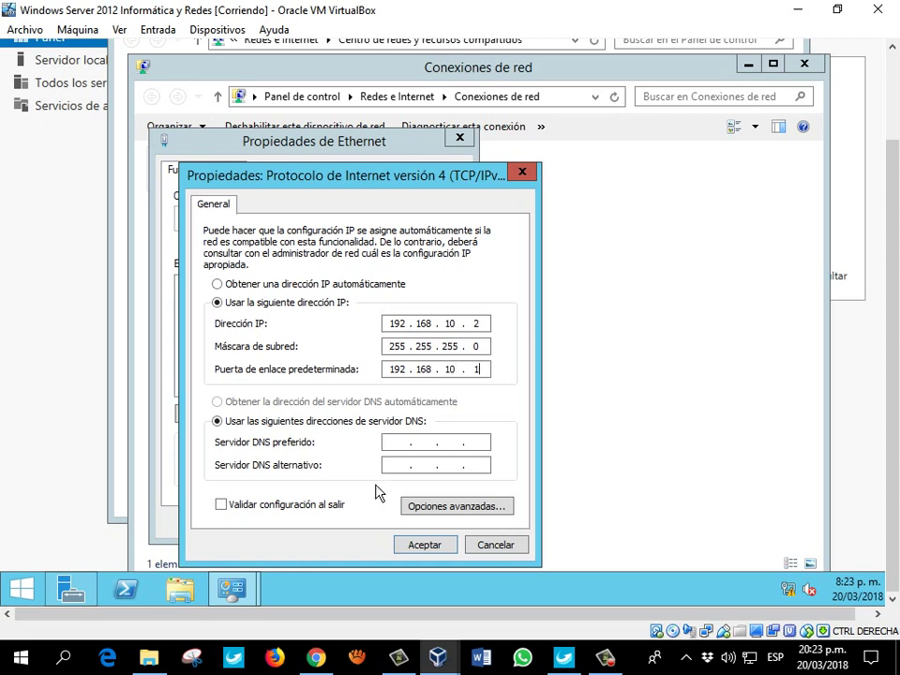
Set the preferred DNS server to 192.168.10.2 and apply the Ethernet adapter's new settings.
click(395, 439)
text(192 . 168 . 10 . 2)
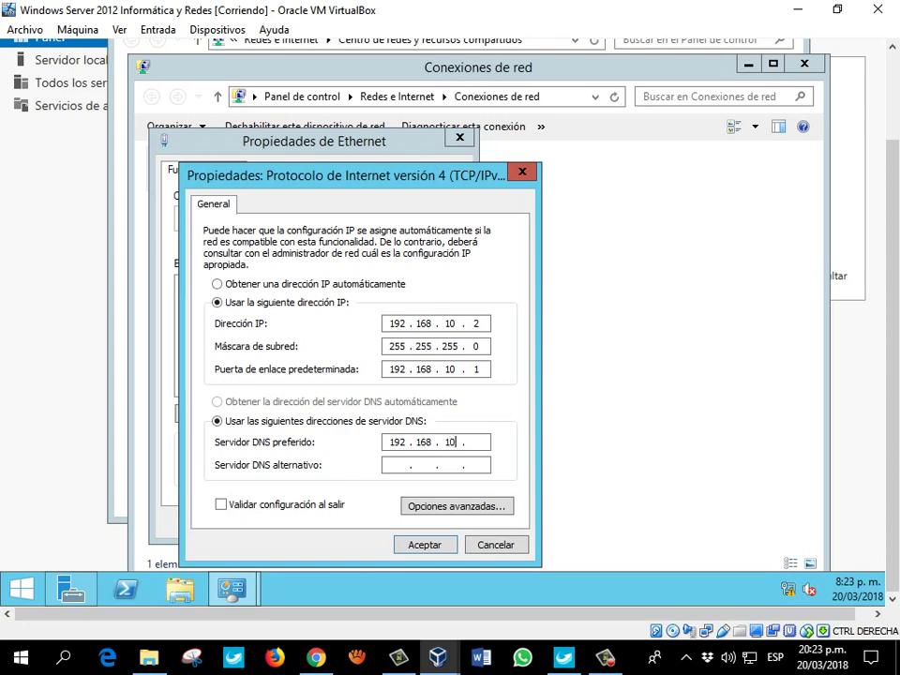
click(431, 549)
click(362, 522)
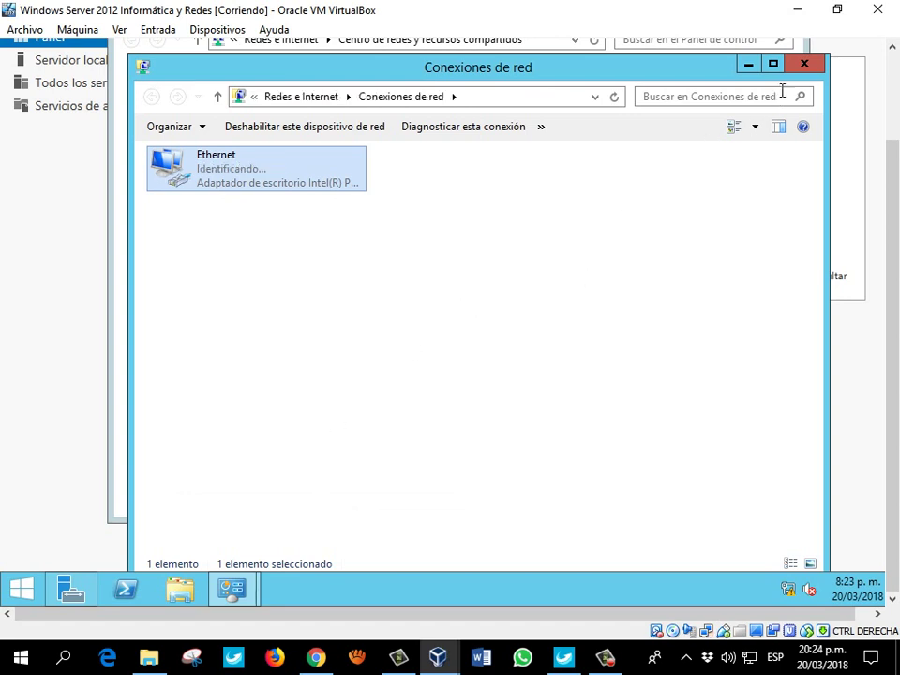
Close the Network Connections window and the Network and Sharing Center.
click(803, 64)
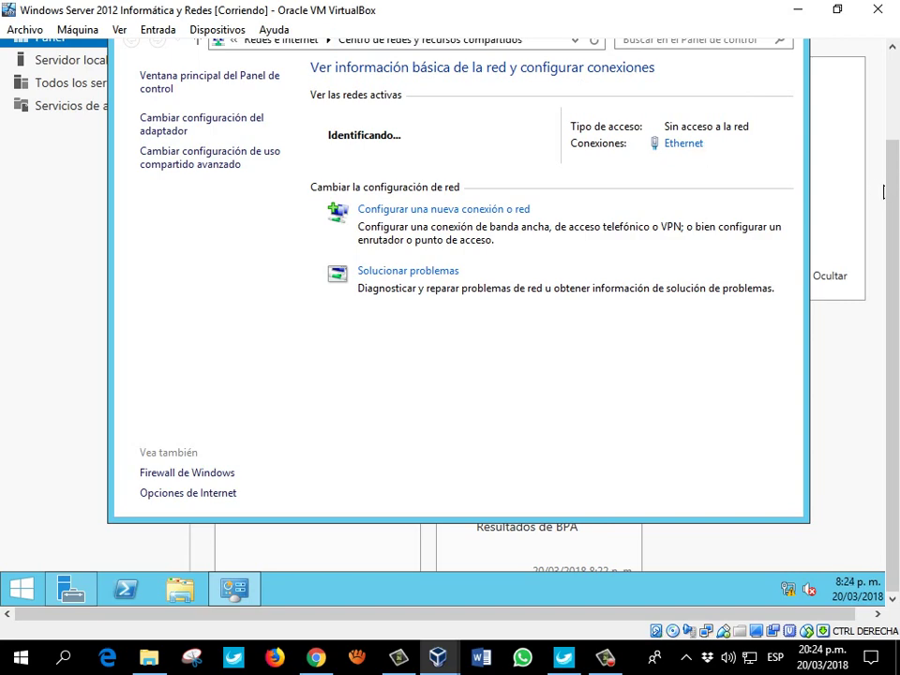
drag(597, 75, 603, 94)
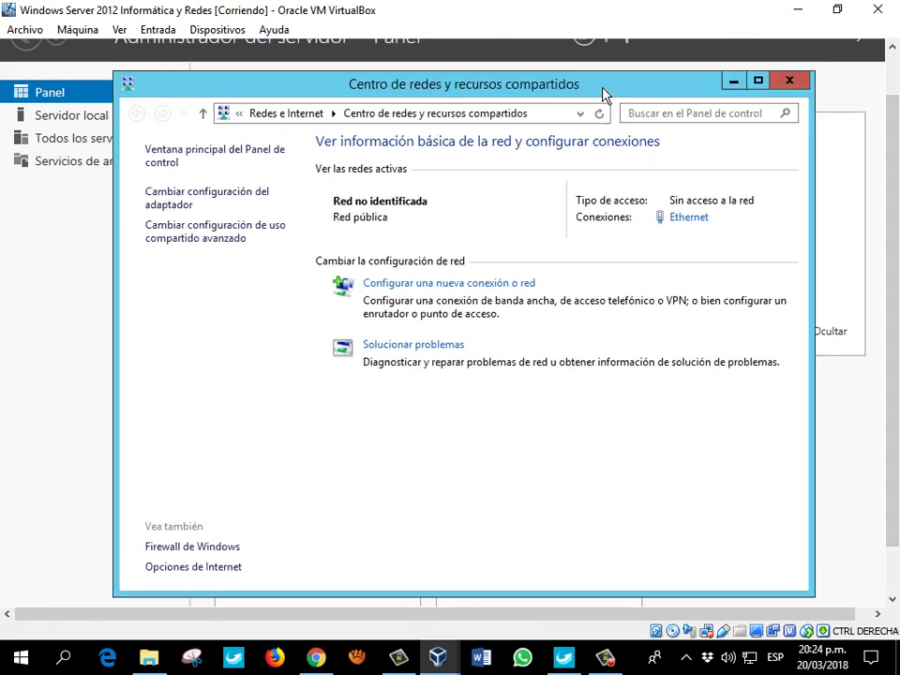
click(774, 84)
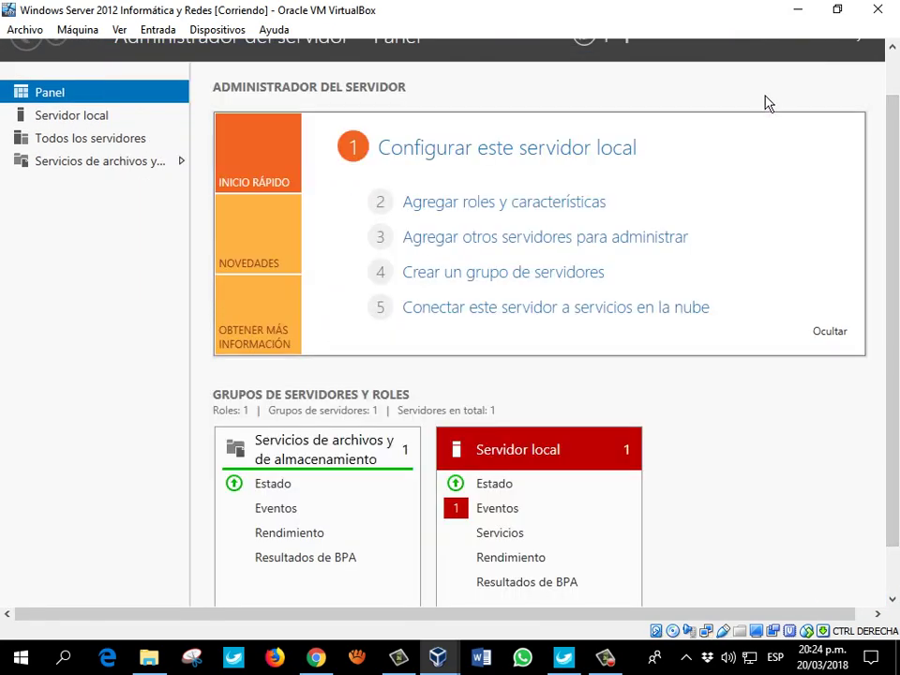
Check the server's IP configuration with ipconfig in a command prompt, and close the prompt.
key(super+r)
key(Return)
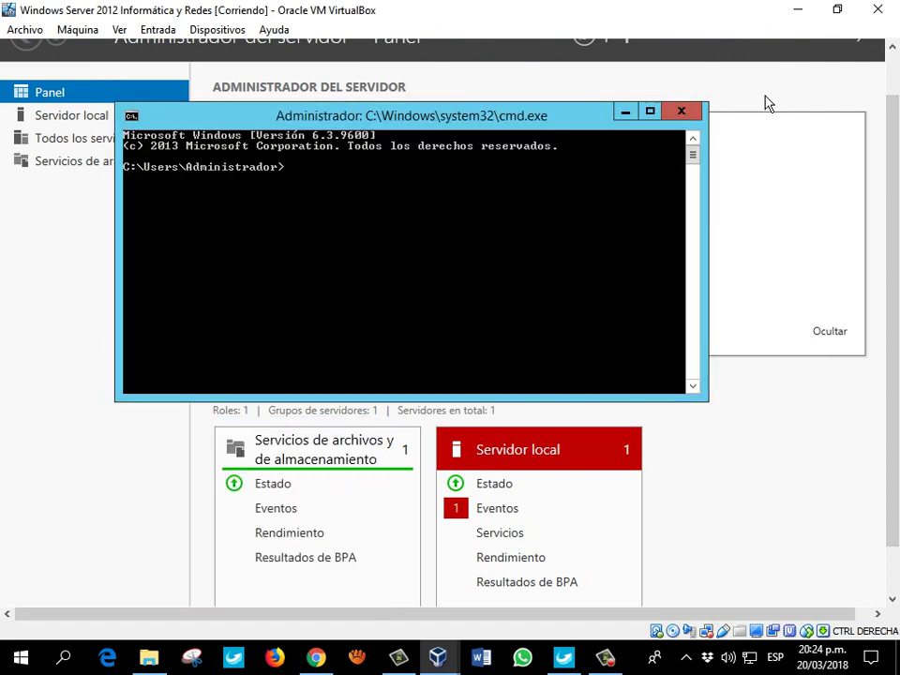
text(ipconfig)
key(Return)
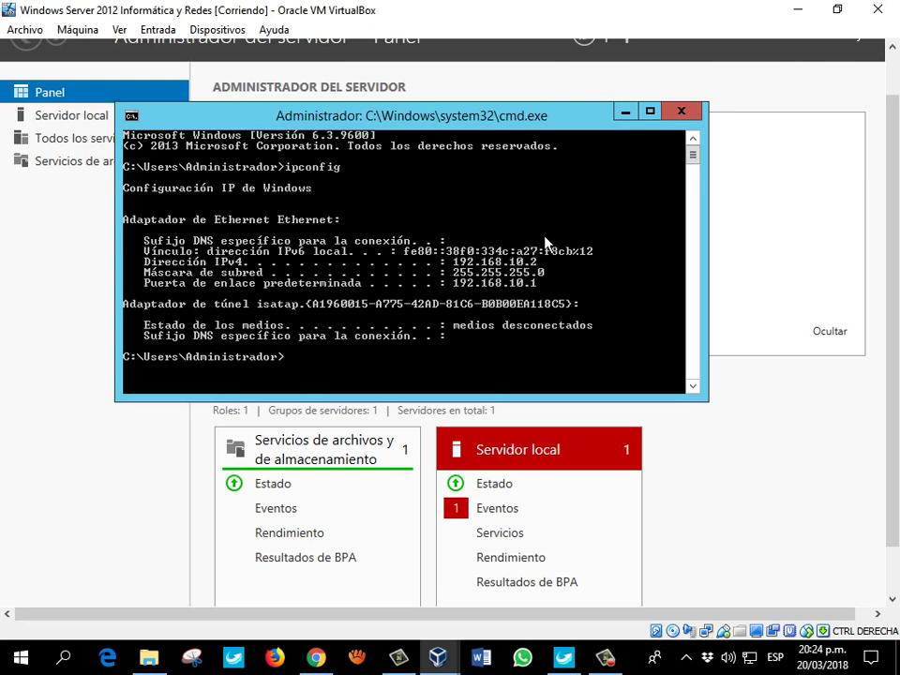
click(681, 110)
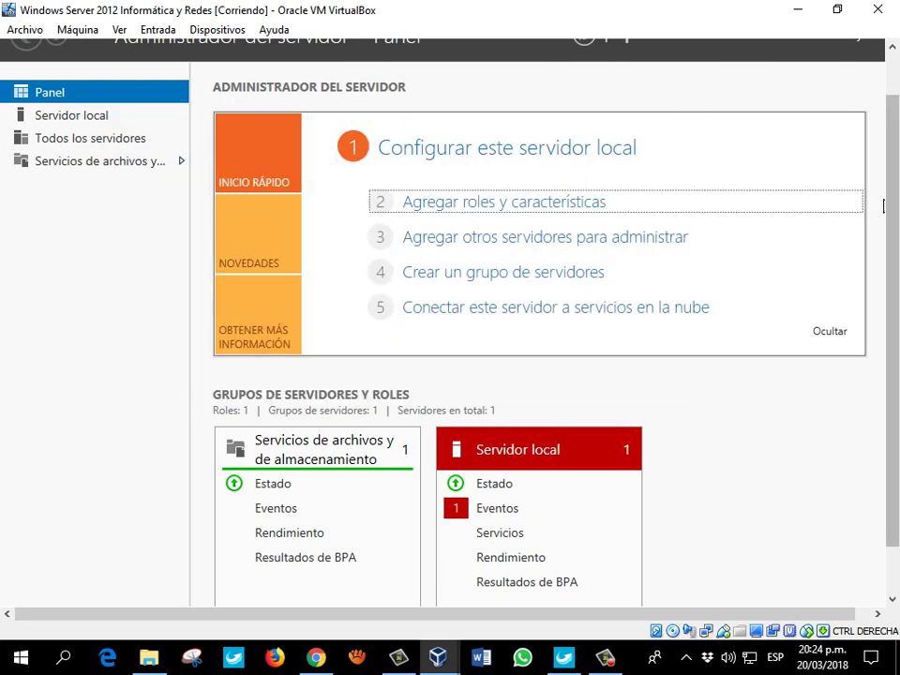
Start the Add Roles and Features wizard from the server dashboard and reposition it so its navigation buttons are reachable.
scroll(883, 244, up, 1)
scroll(883, 246, up, 1)
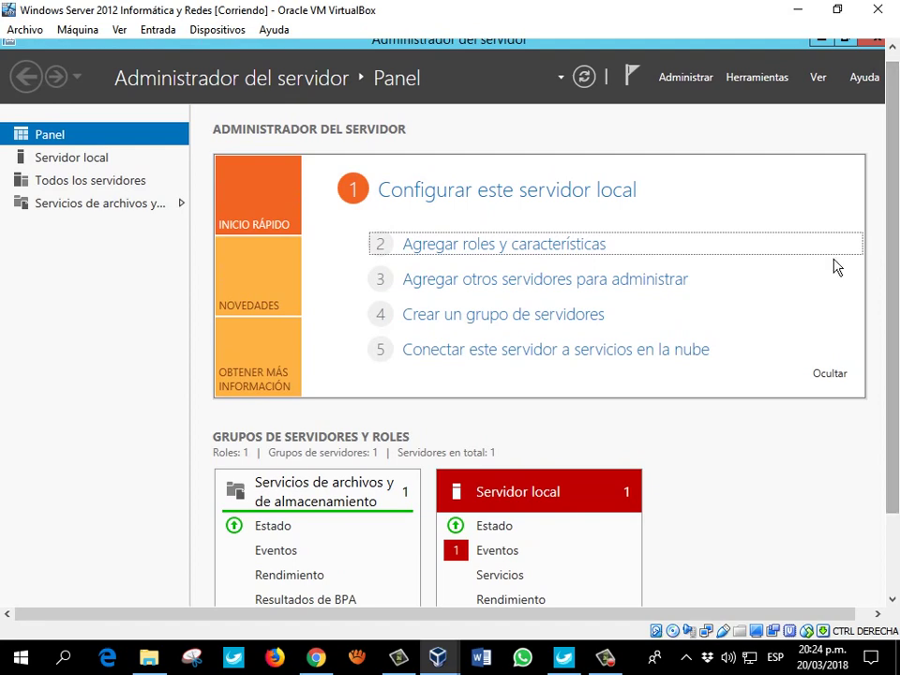
scroll(883, 197, down, 3)
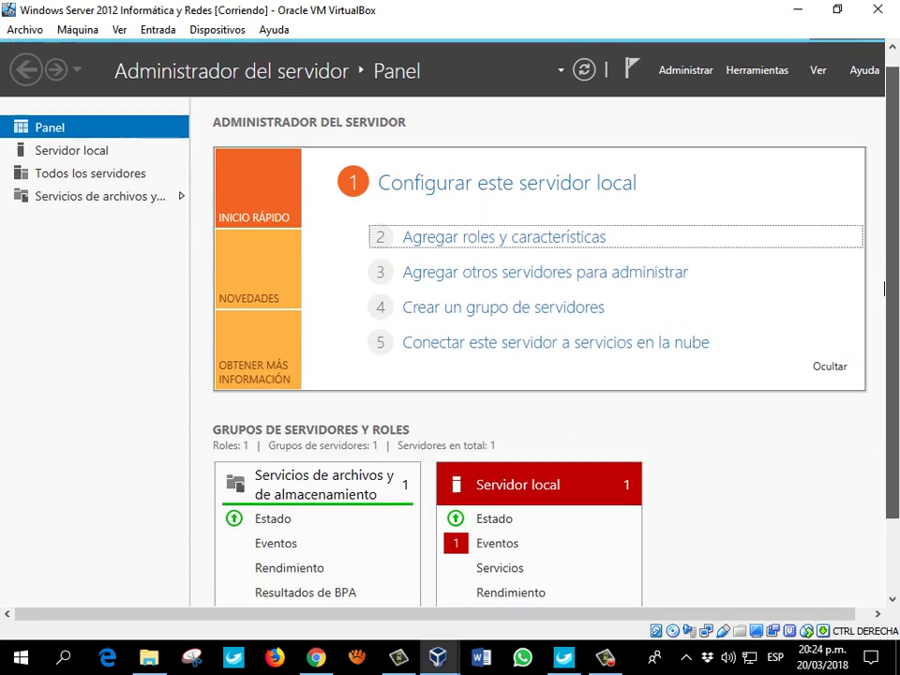
scroll(884, 197, up, 3)
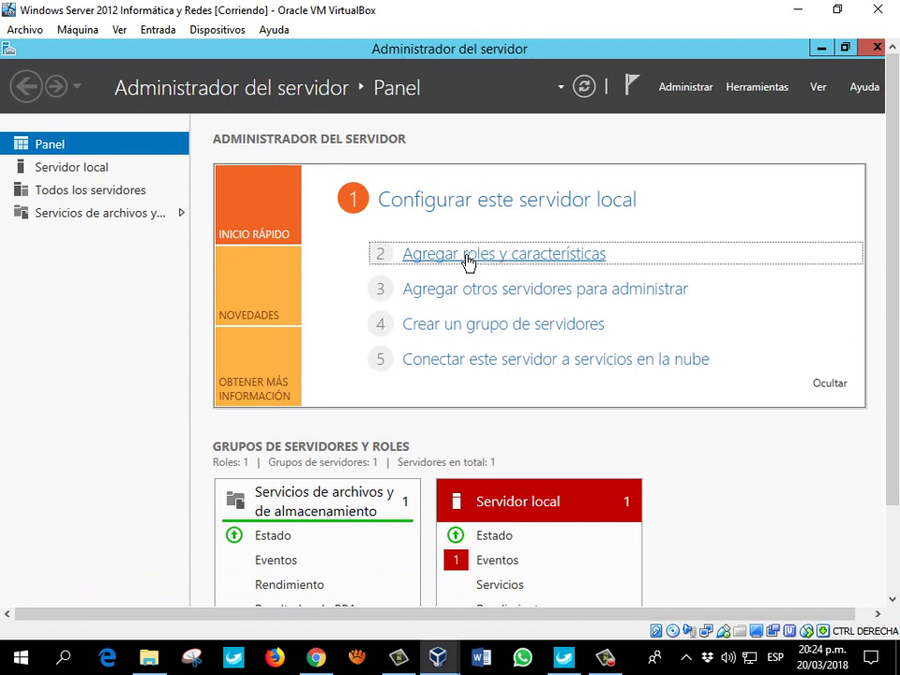
click(446, 254)
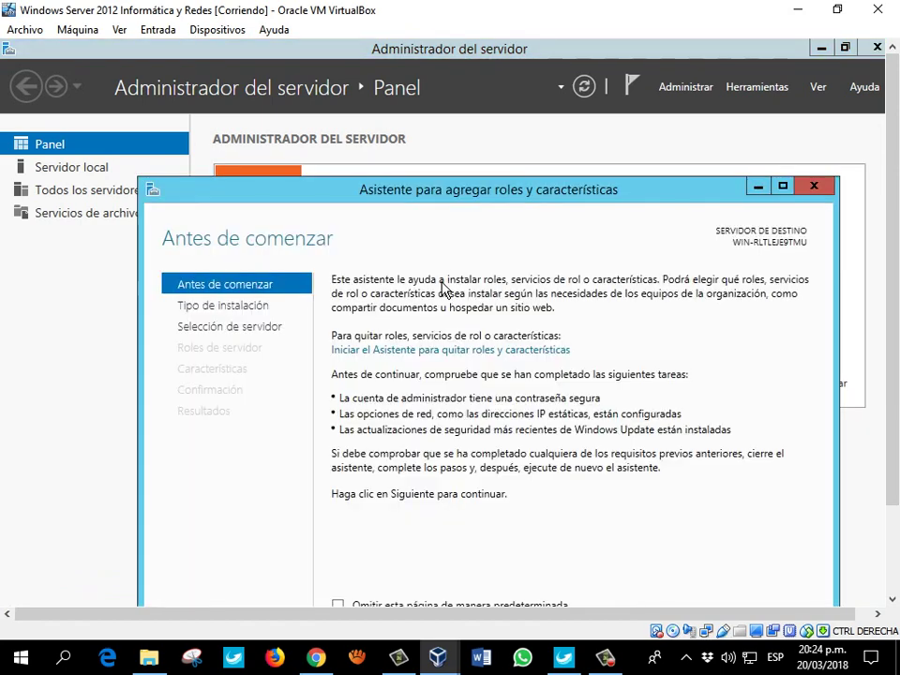
drag(470, 192, 466, 112)
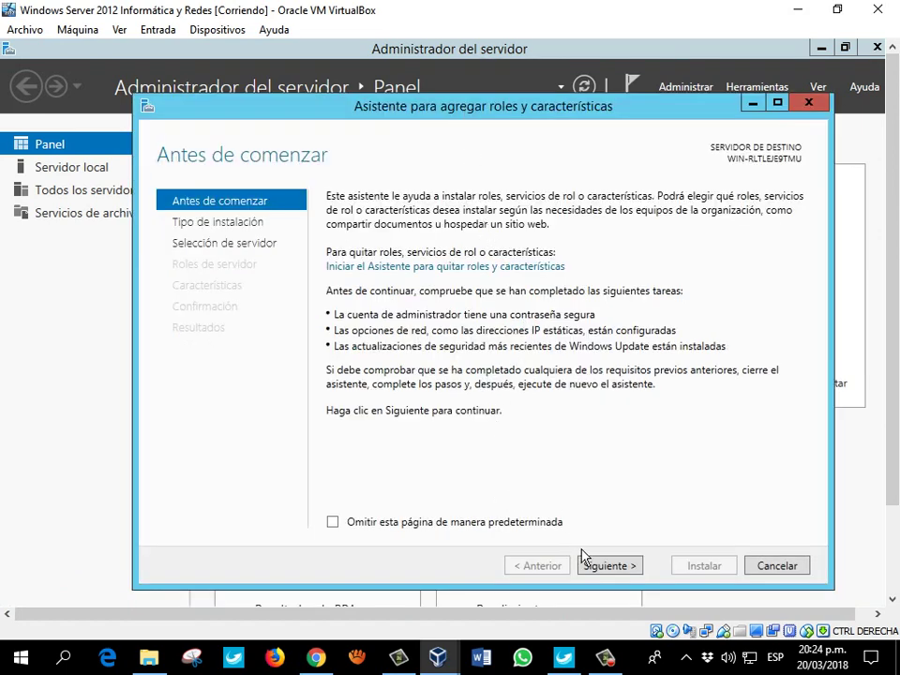
Choose a role-based or feature-based installation on the local server and proceed to the server roles selection.
click(609, 567)
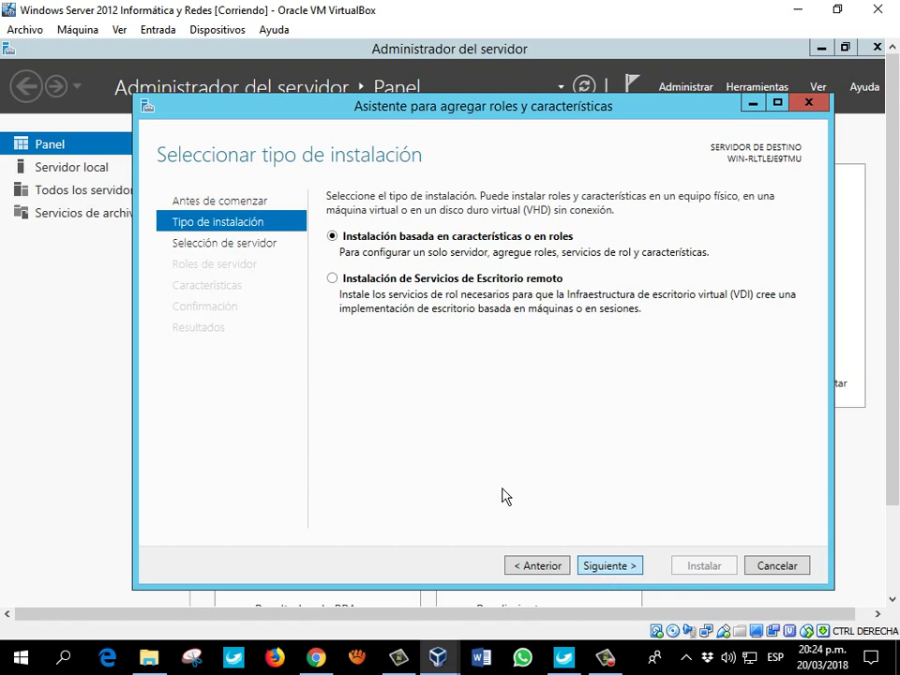
key(Return)
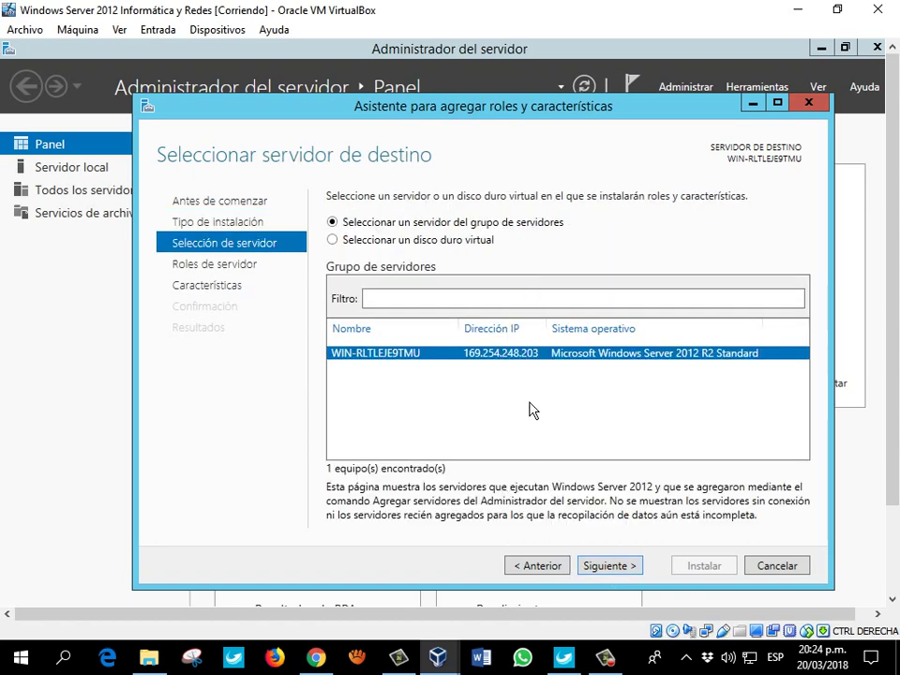
click(601, 566)
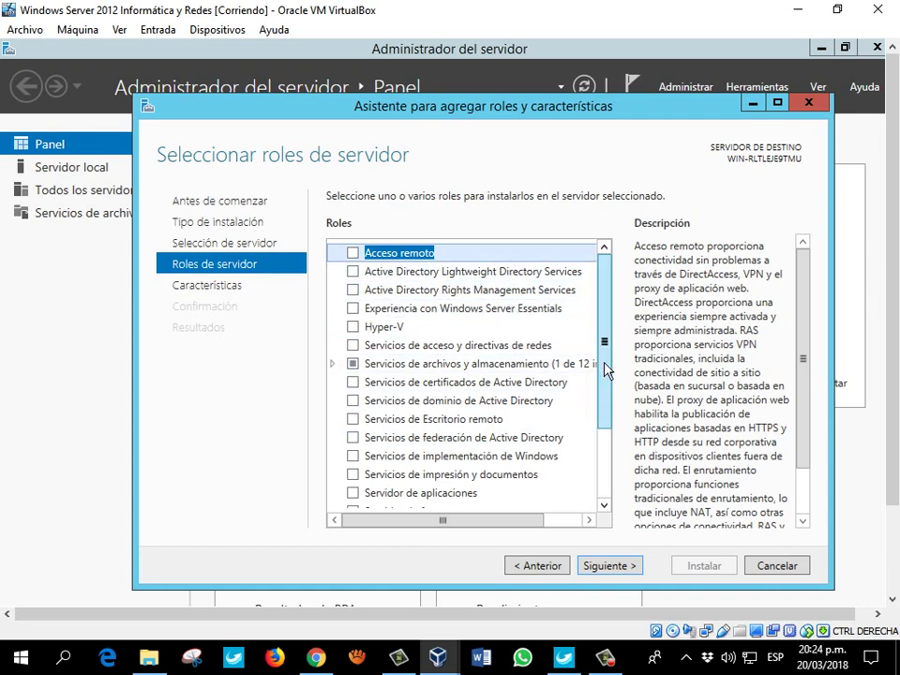
Select the DHCP Server role with its required management tools, and continue despite the static IP validation warning.
scroll(600, 394, down, 1)
scroll(600, 413, down, 1)
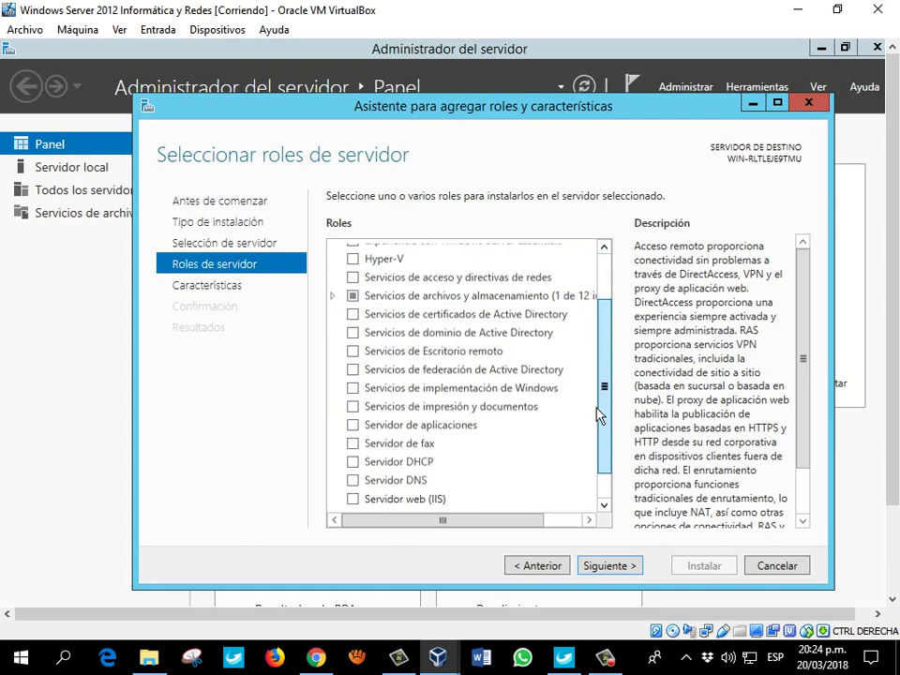
click(352, 466)
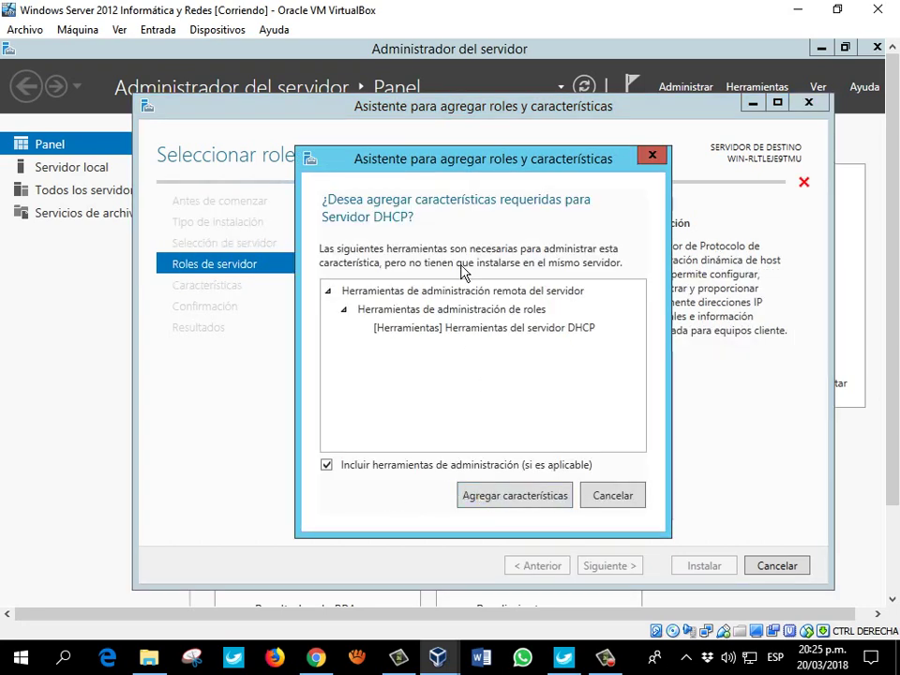
click(486, 497)
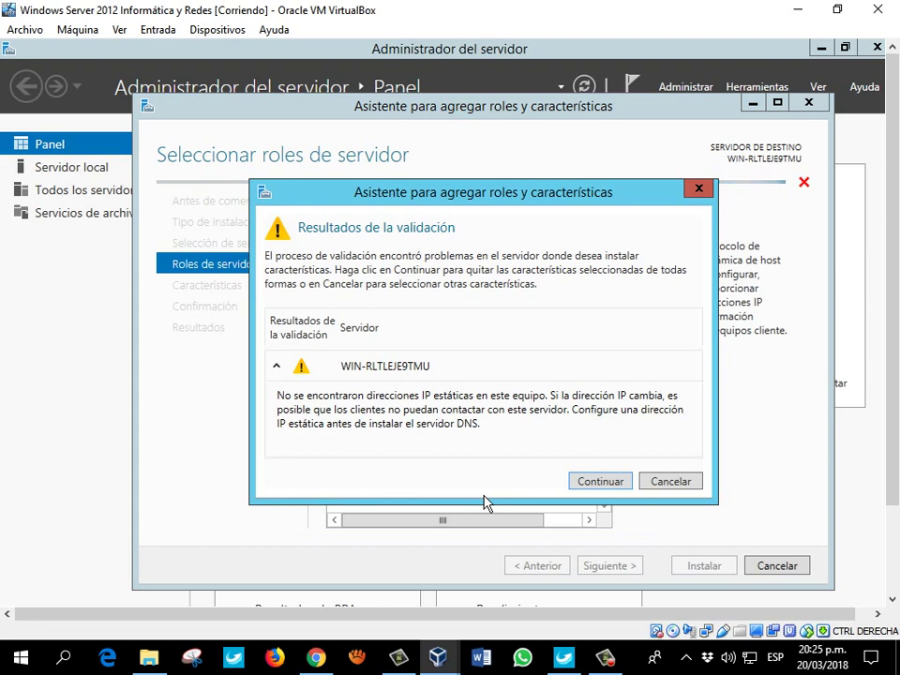
click(574, 485)
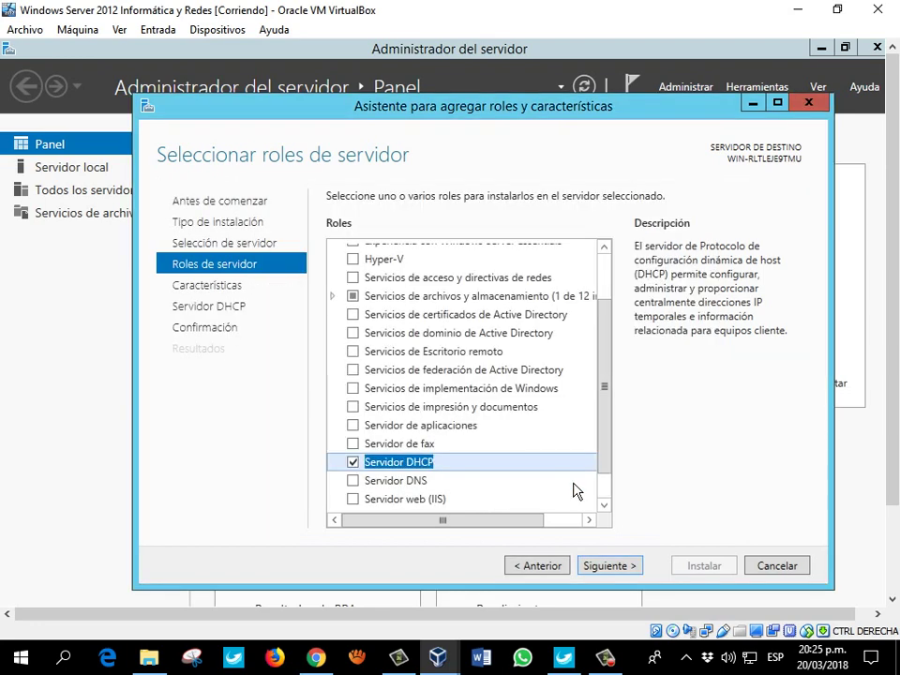
Keep the default features, install the DHCP Server role, and close the wizard once the installation completes.
click(609, 566)
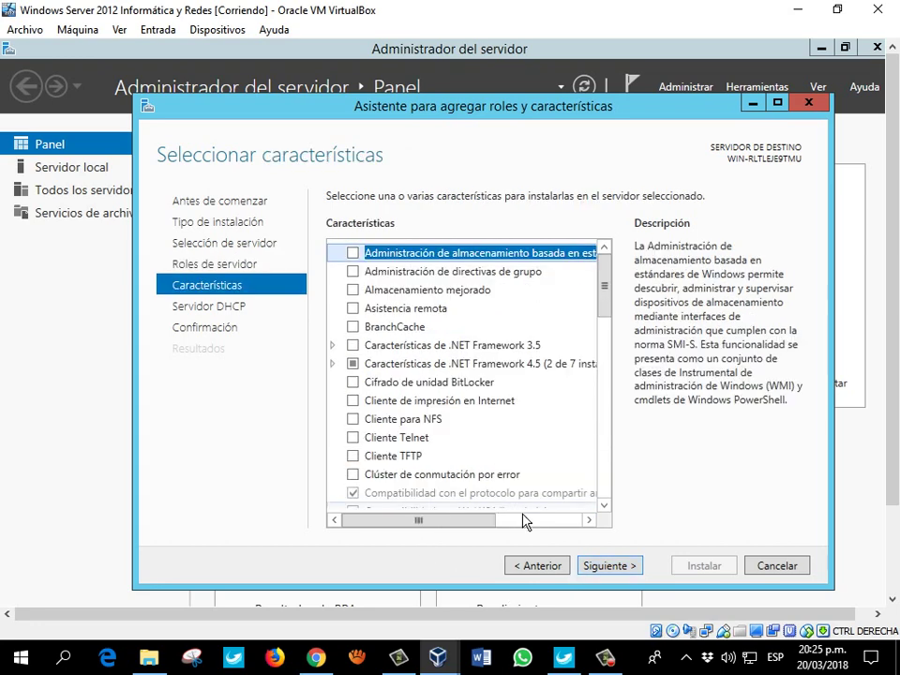
click(610, 566)
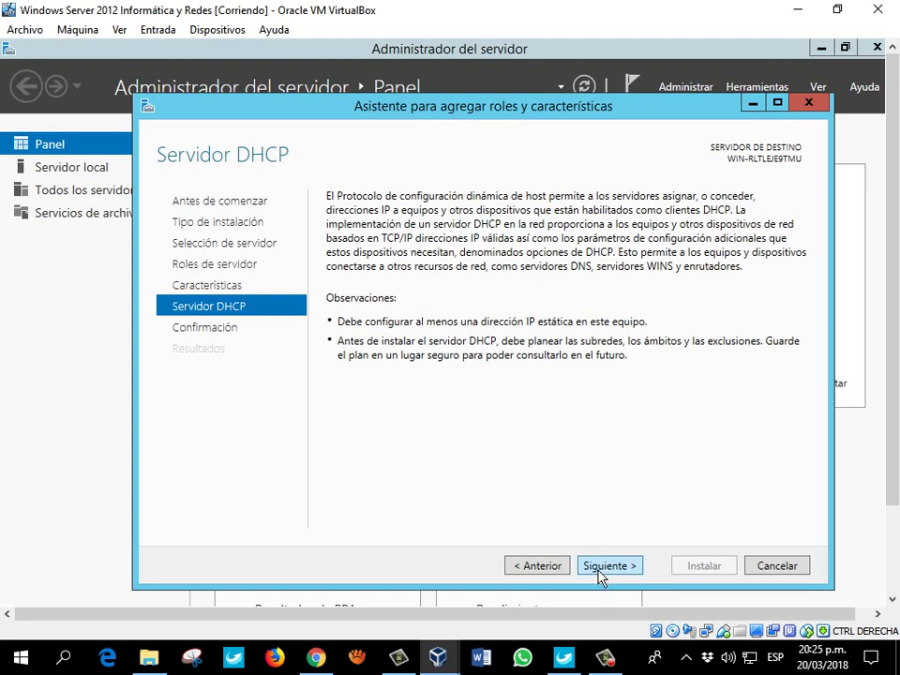
click(605, 568)
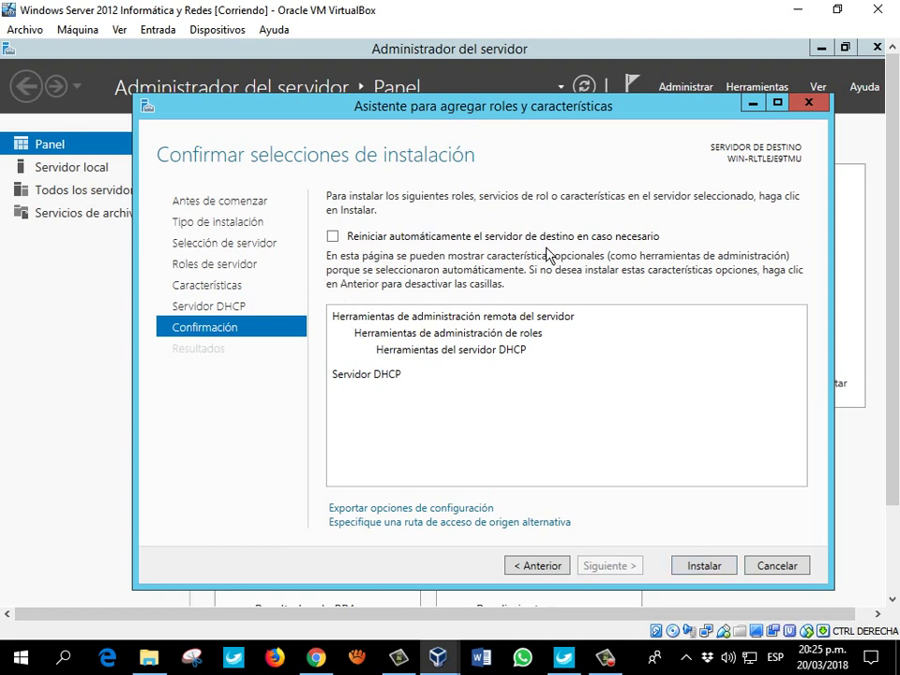
click(696, 566)
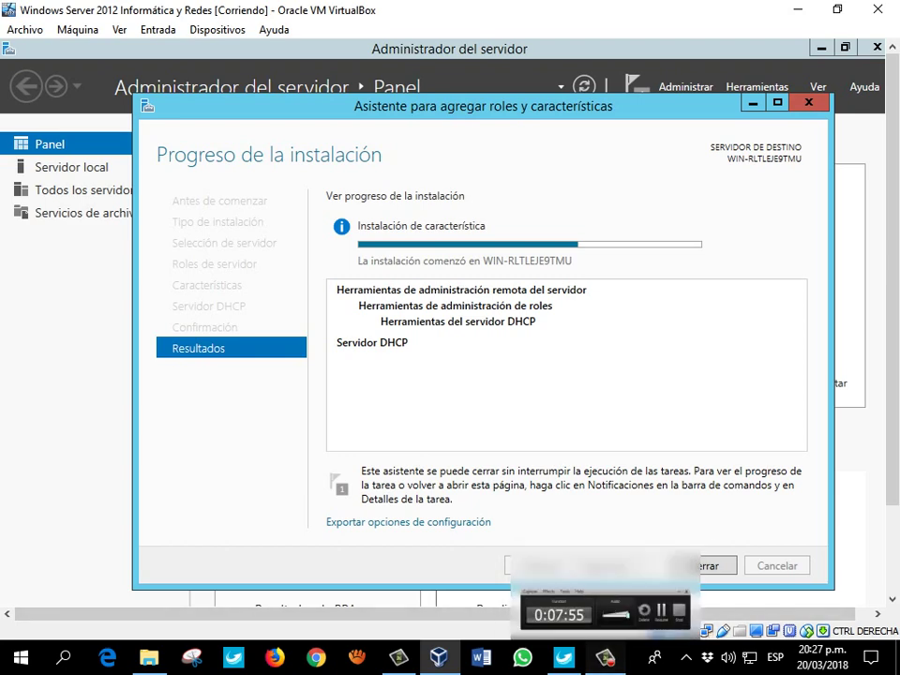
click(604, 656)
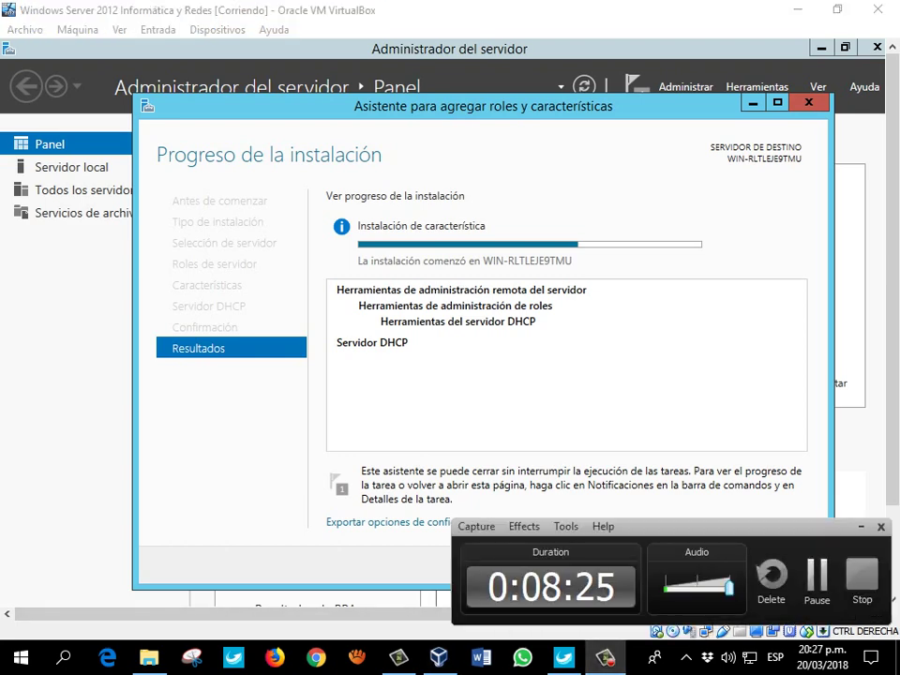
click(715, 438)
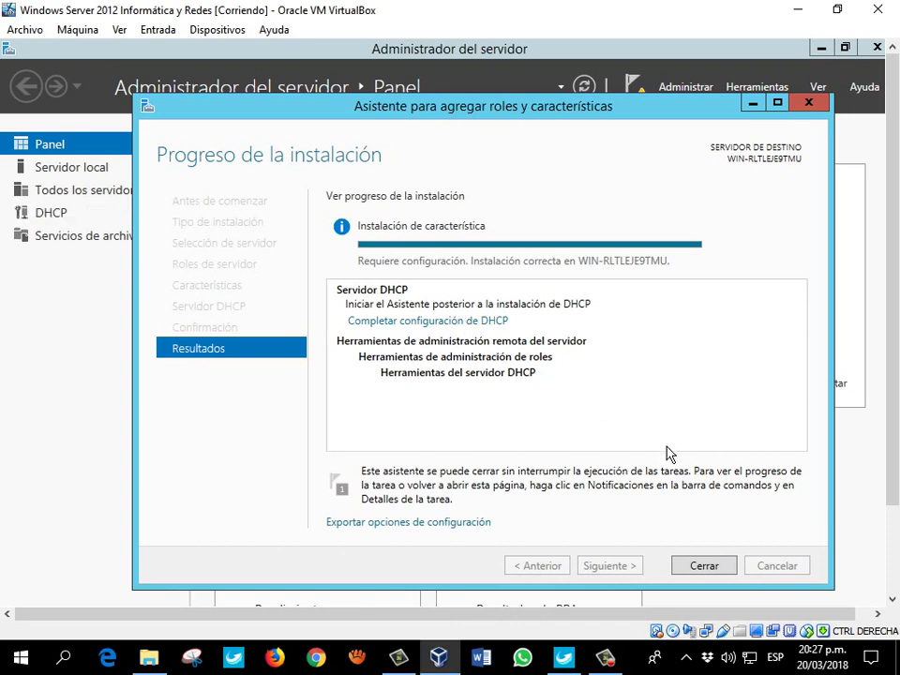
click(701, 566)
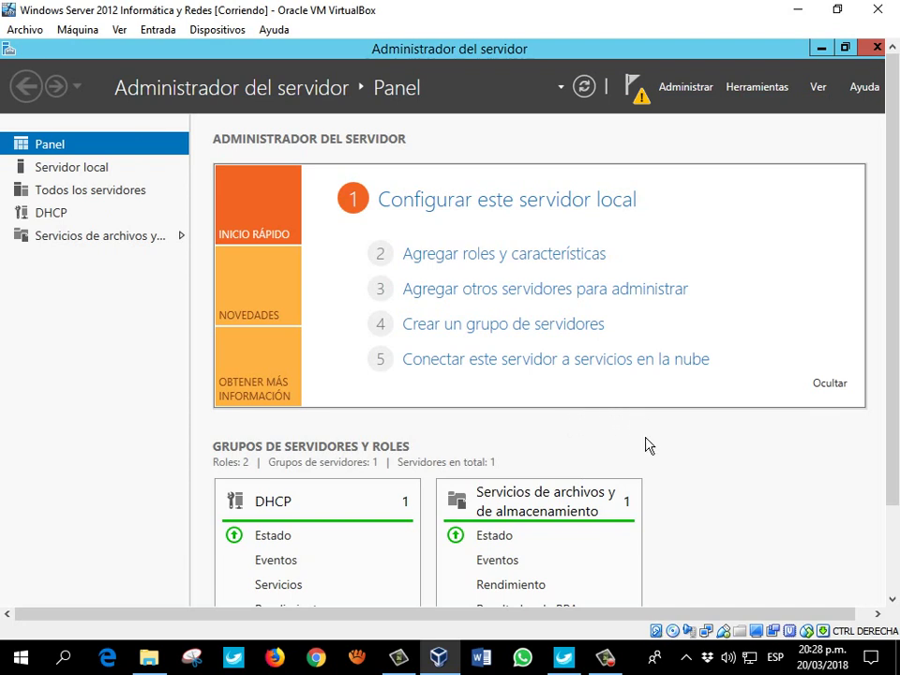
Review the DHCP server's status and the details of its pending post-installation configuration task.
scroll(647, 447, down, 1)
scroll(647, 447, up, 1)
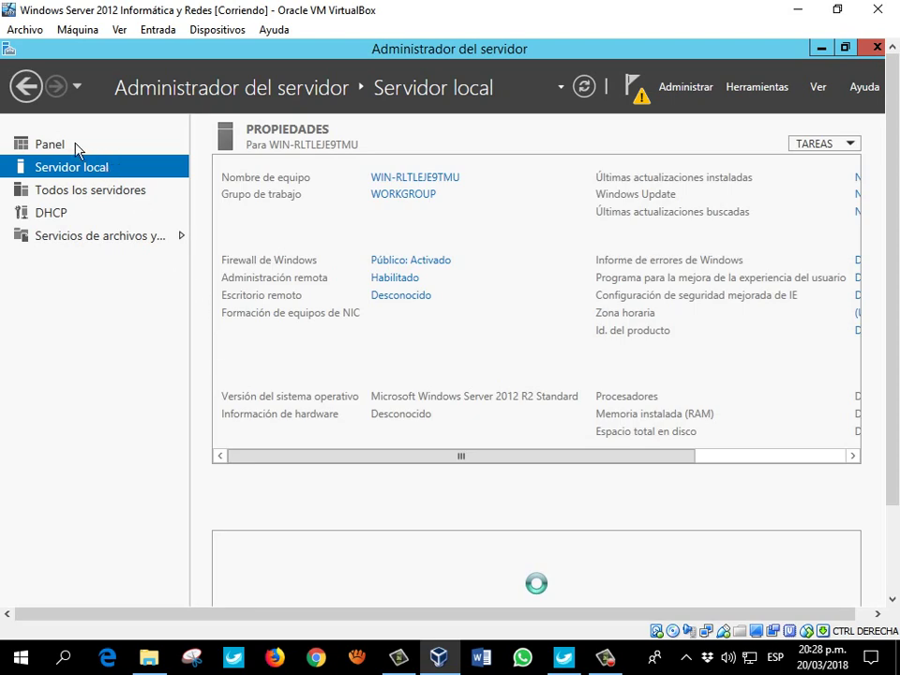
click(49, 216)
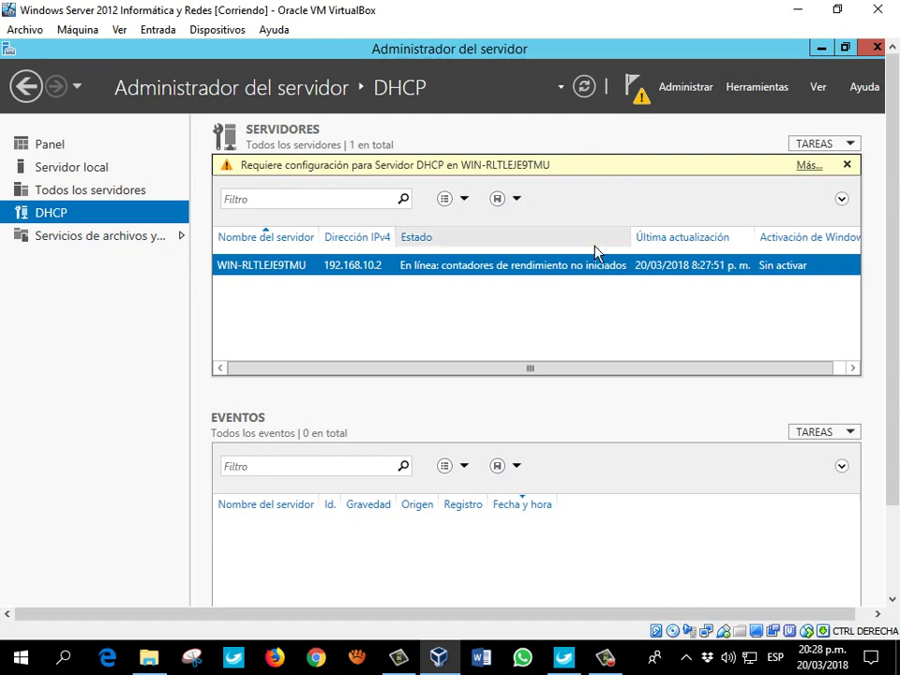
click(806, 166)
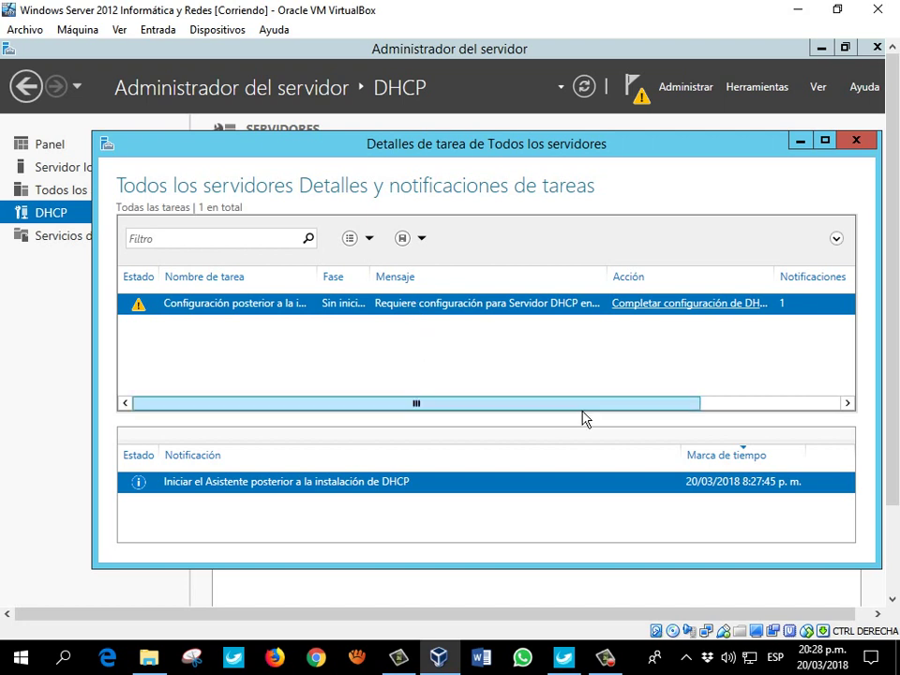
drag(661, 411, 698, 410)
scroll(562, 375, up, 1)
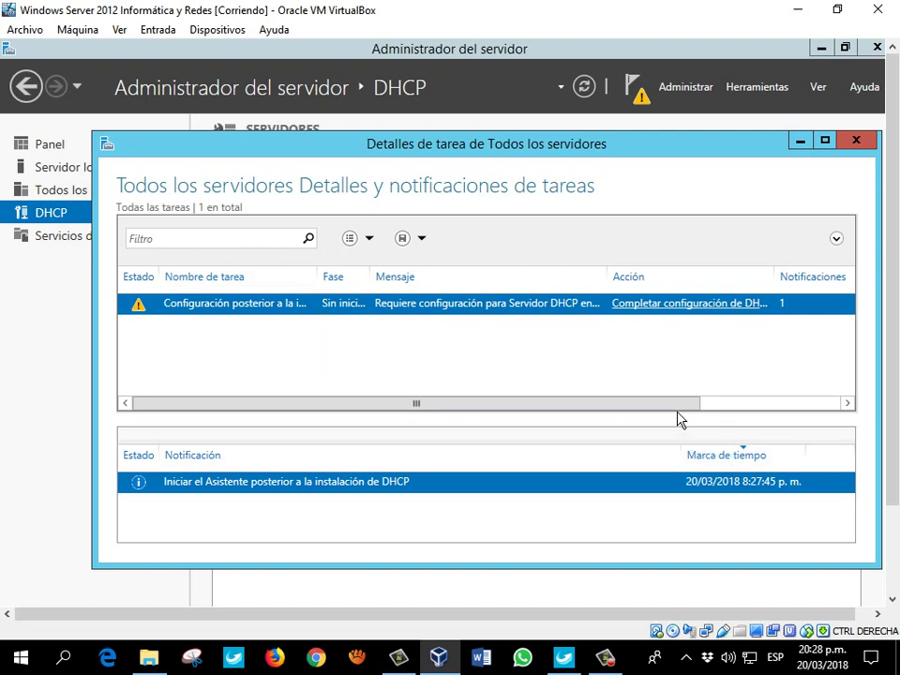
drag(689, 408, 821, 405)
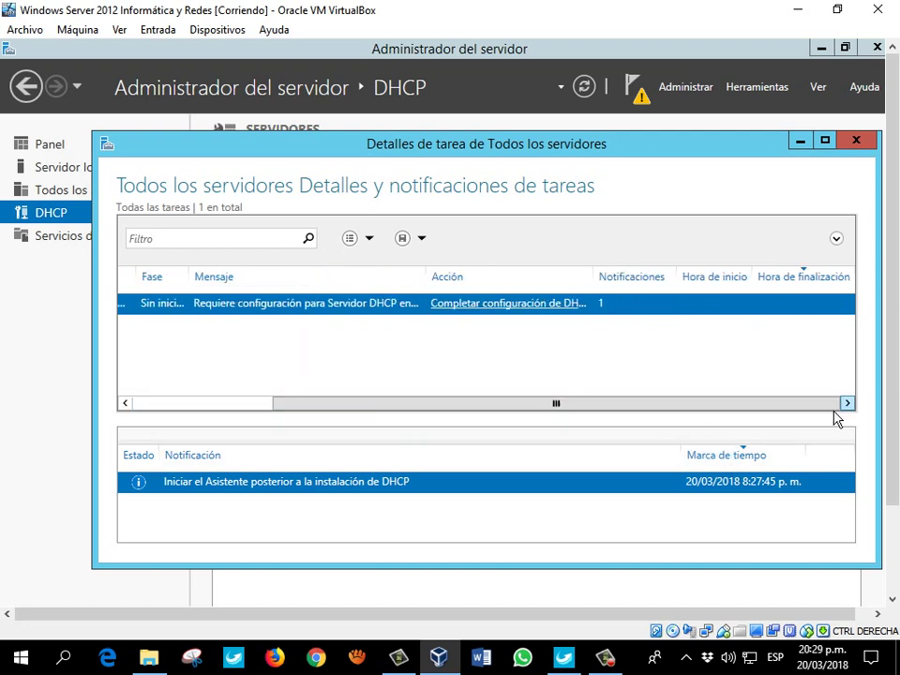
click(604, 657)
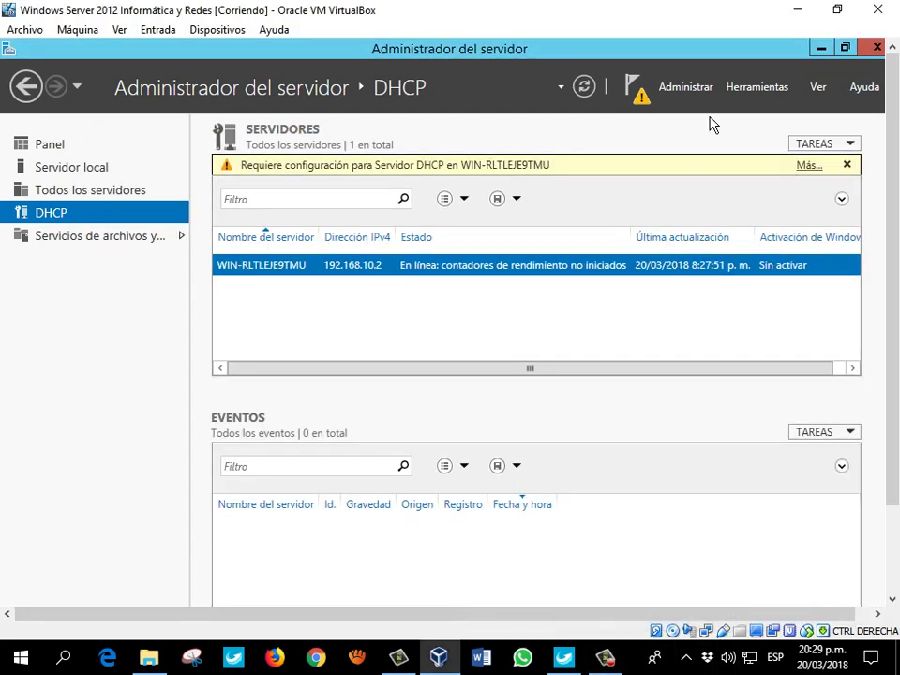
Open the DHCP management console from the server dashboard, maximize it, and expand the server node.
click(23, 144)
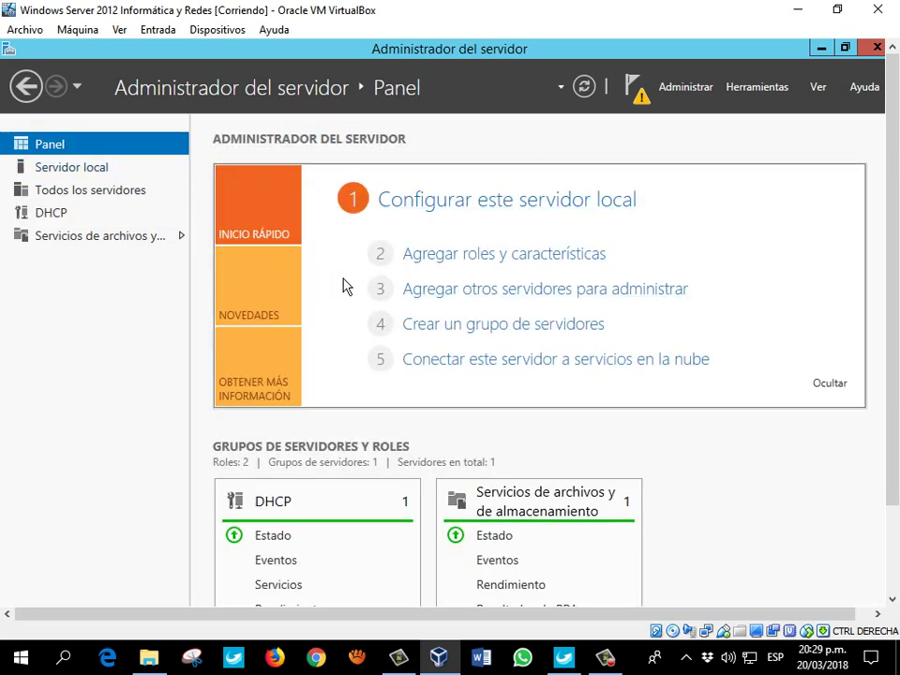
click(736, 87)
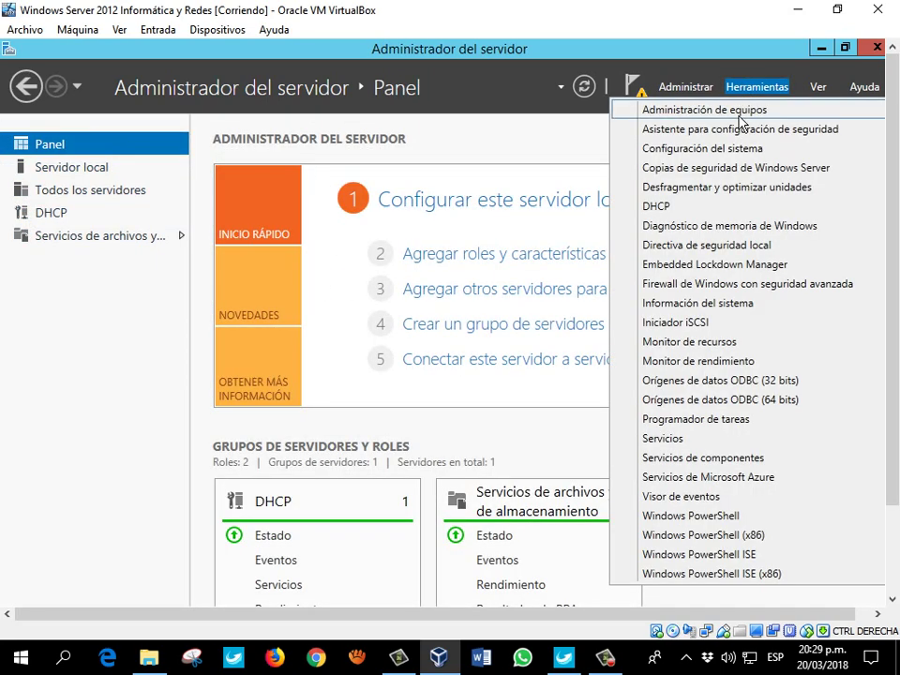
click(656, 208)
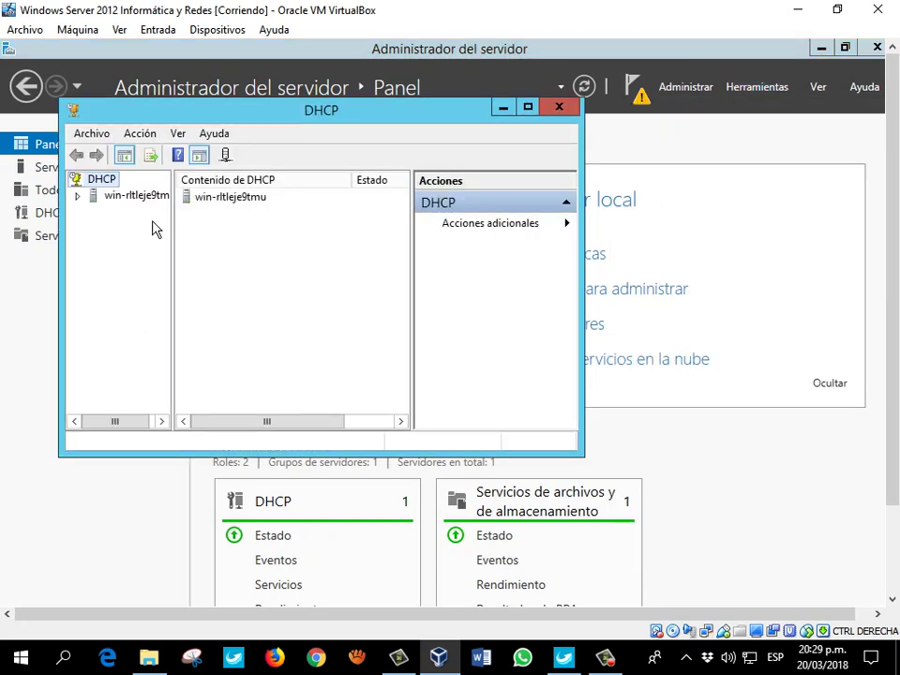
click(538, 113)
click(12, 131)
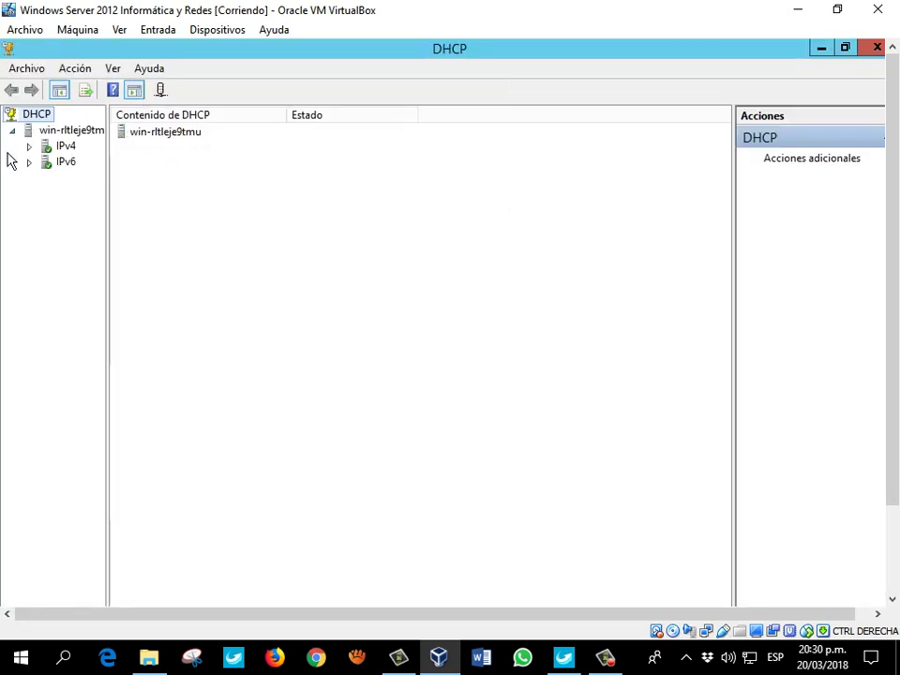
Start a new IPv4 scope and name it jcr.corp.
double_click(66, 147)
right_click(63, 147)
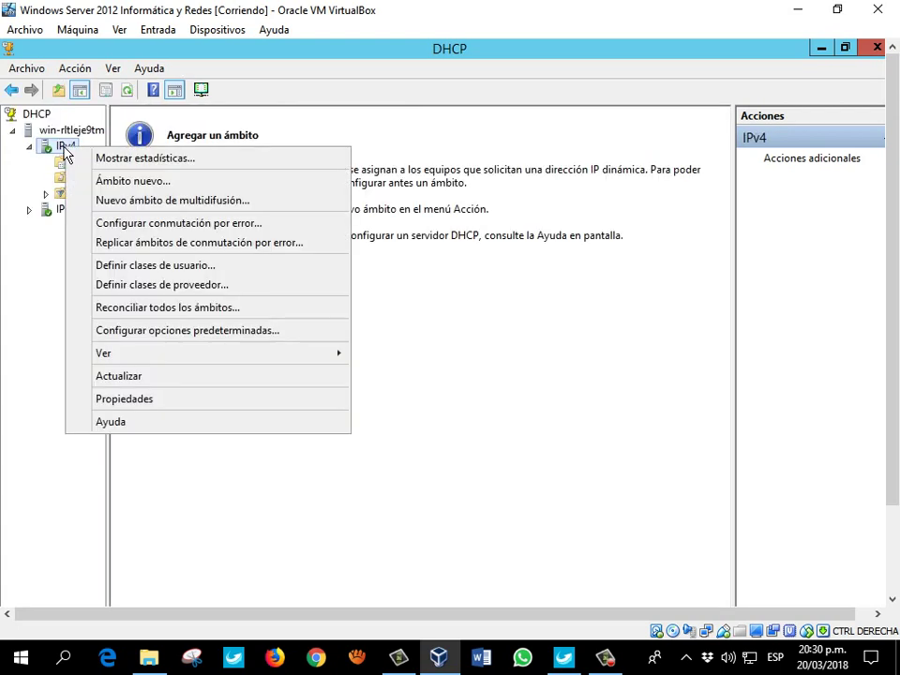
click(170, 183)
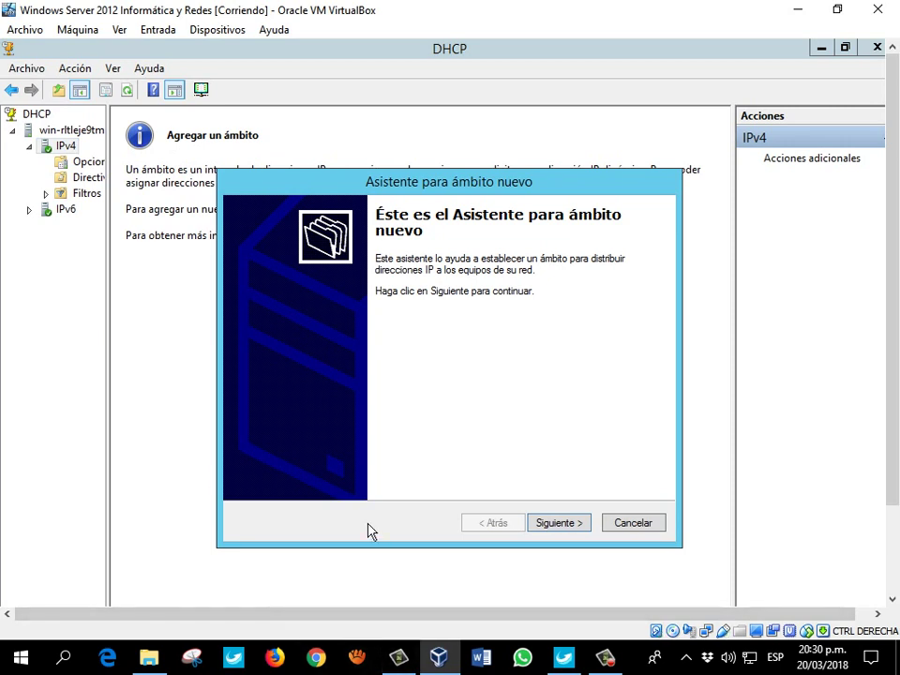
click(564, 523)
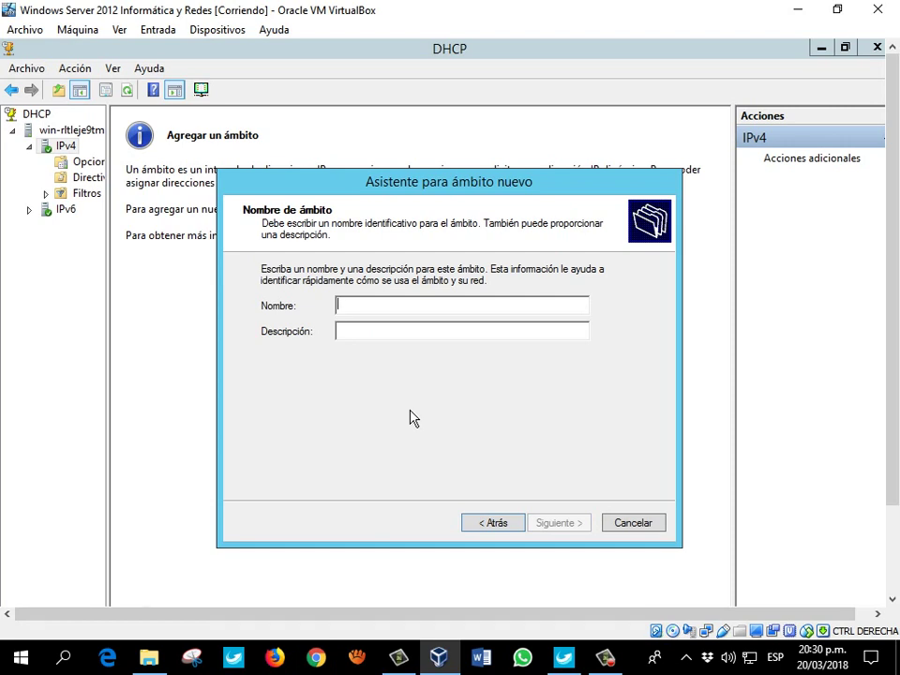
text(jcr)
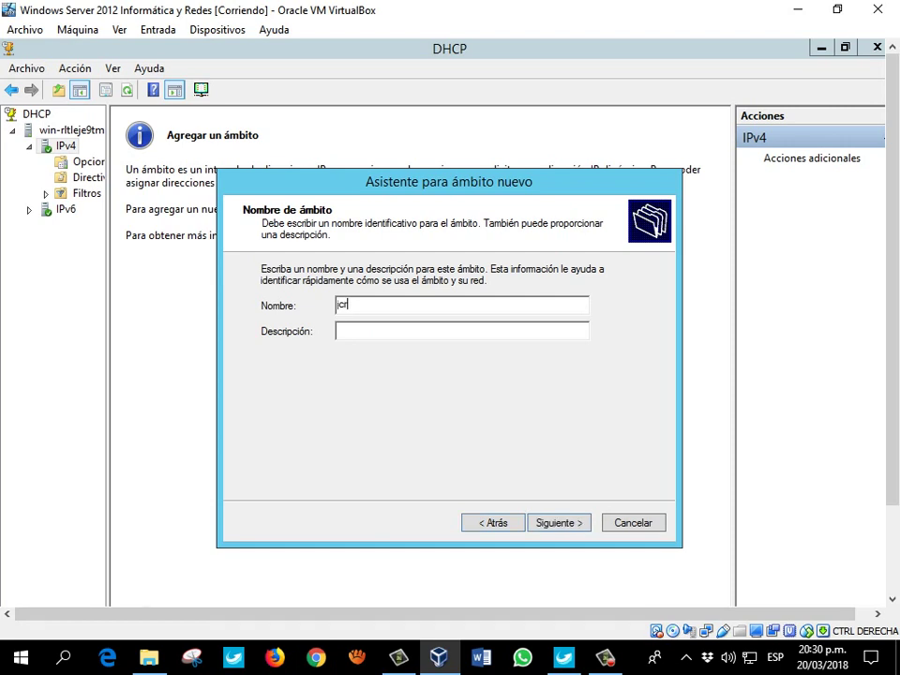
text(.corp)
click(562, 523)
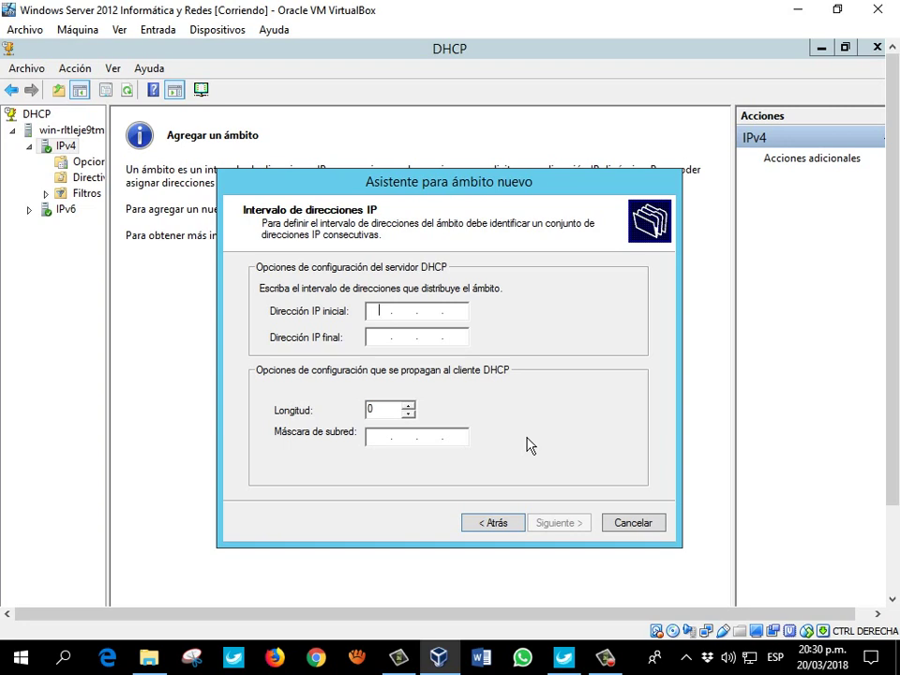
Set the scope's address range from 192.168.10.1 to 192.168.10.100 and continue to the exclusions.
text(192 . 168 . 10 . 1)
key(Tab)
text(192 . 16)
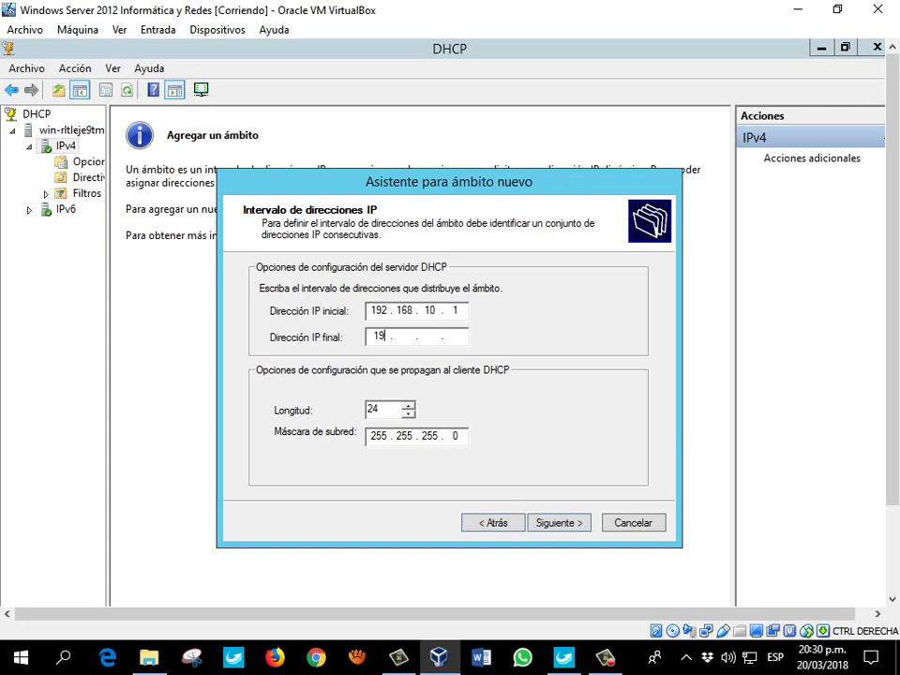
text(8 . 10 . 100)
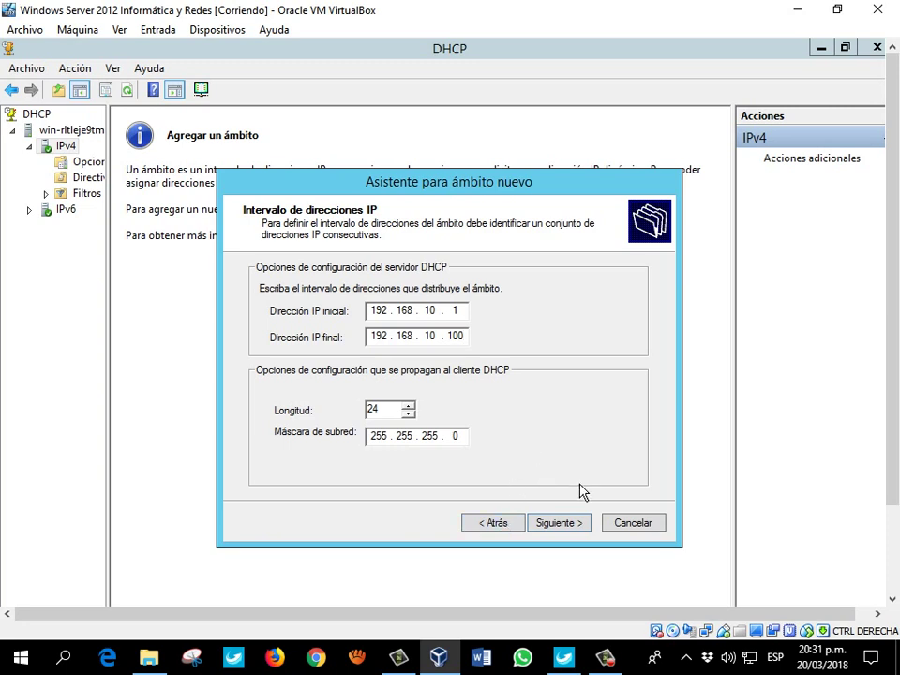
click(570, 530)
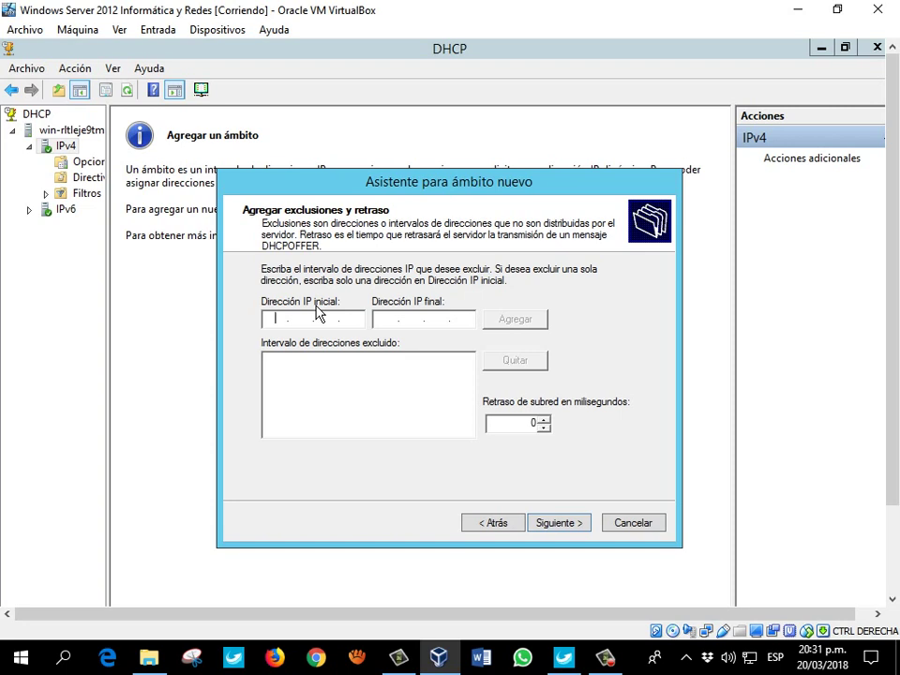
Exclude the addresses 192.168.10.1 to 192.168.10.11 from the scope's distribution.
text(192 . 168 . )
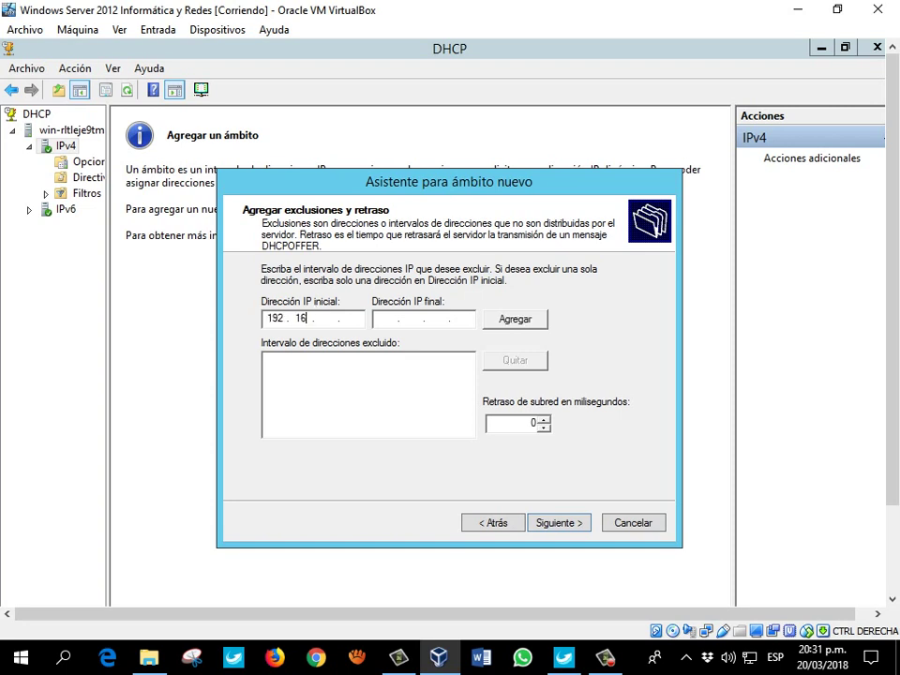
text(10 . 1)
key(Tab)
text(192 . 168 . 10 . )
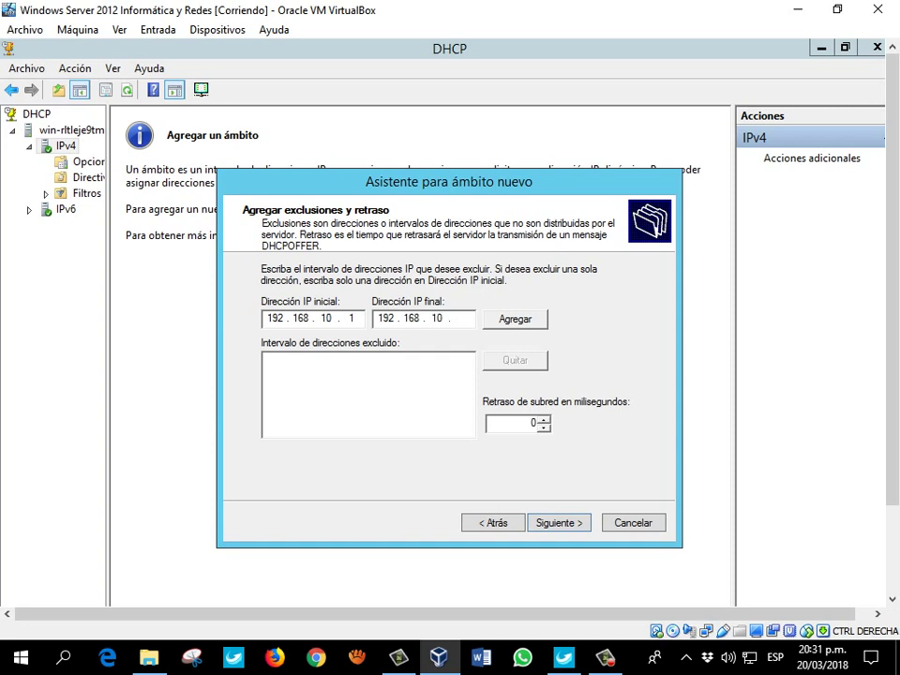
text(11)
click(508, 321)
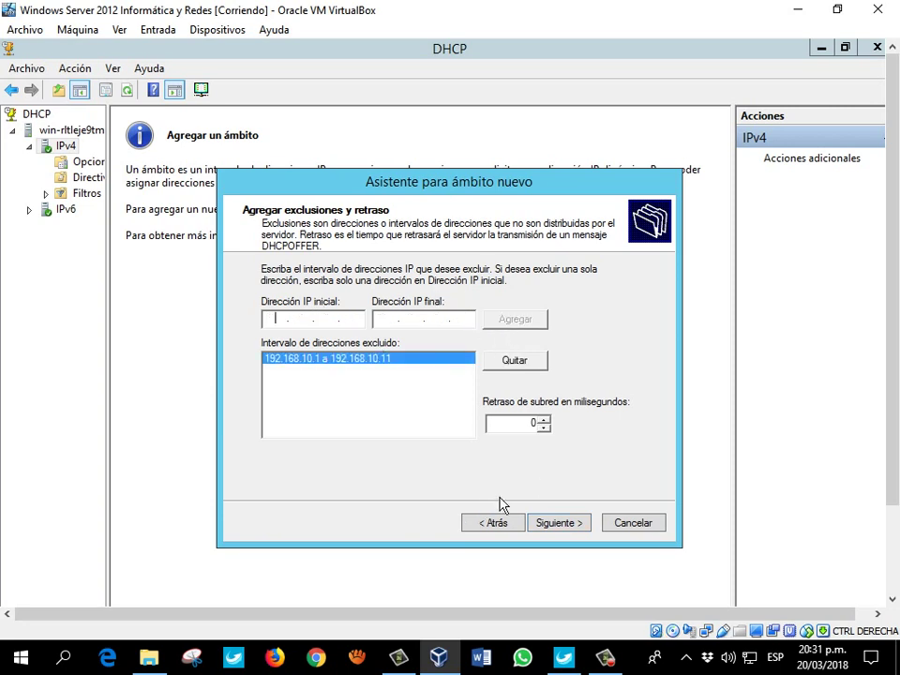
Accept the exclusions, keep the default lease duration, and choose to configure the scope's DHCP options now.
click(571, 529)
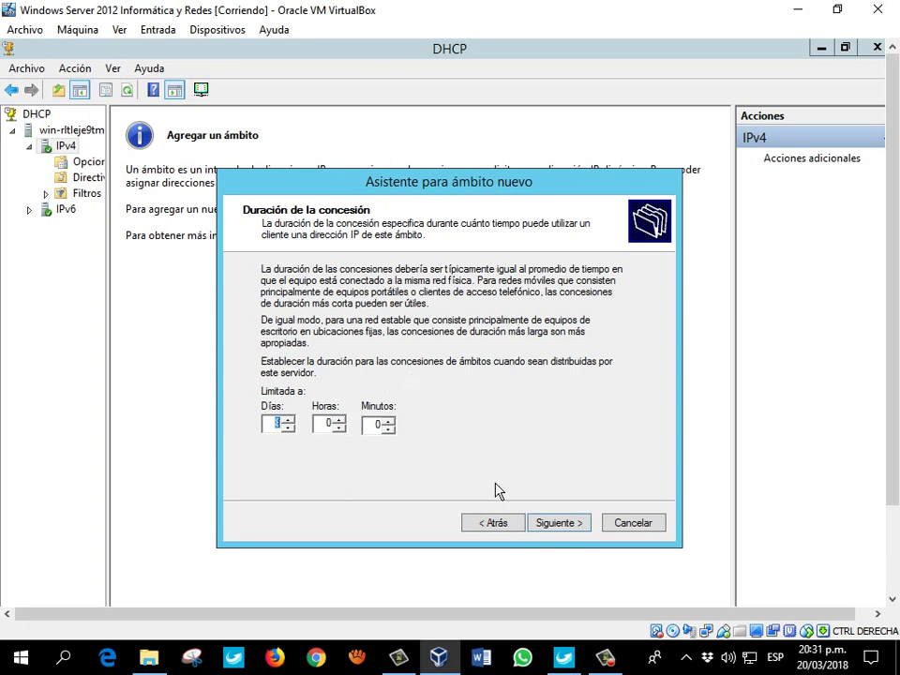
click(554, 522)
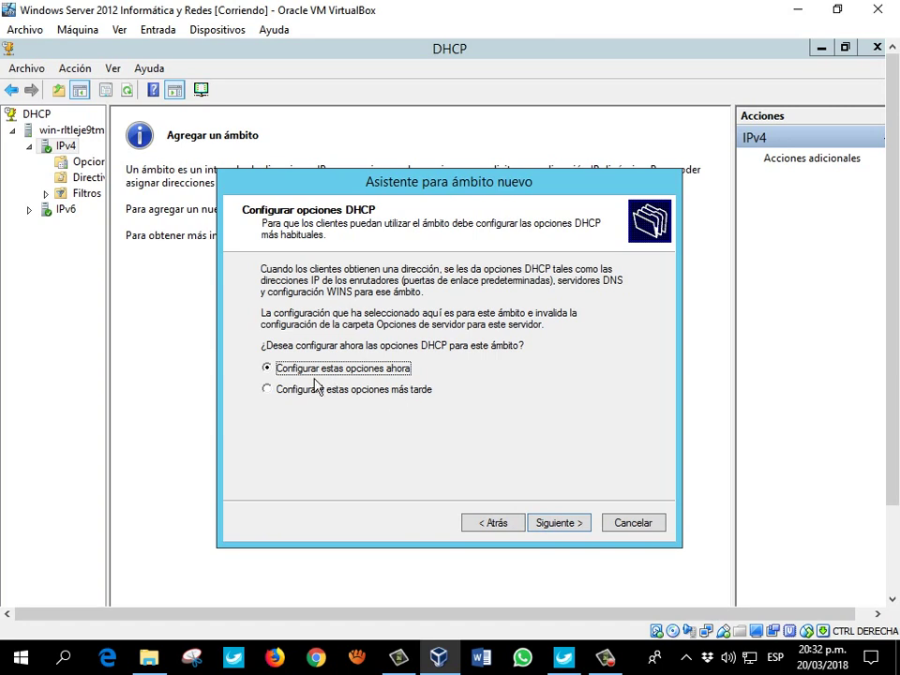
click(563, 526)
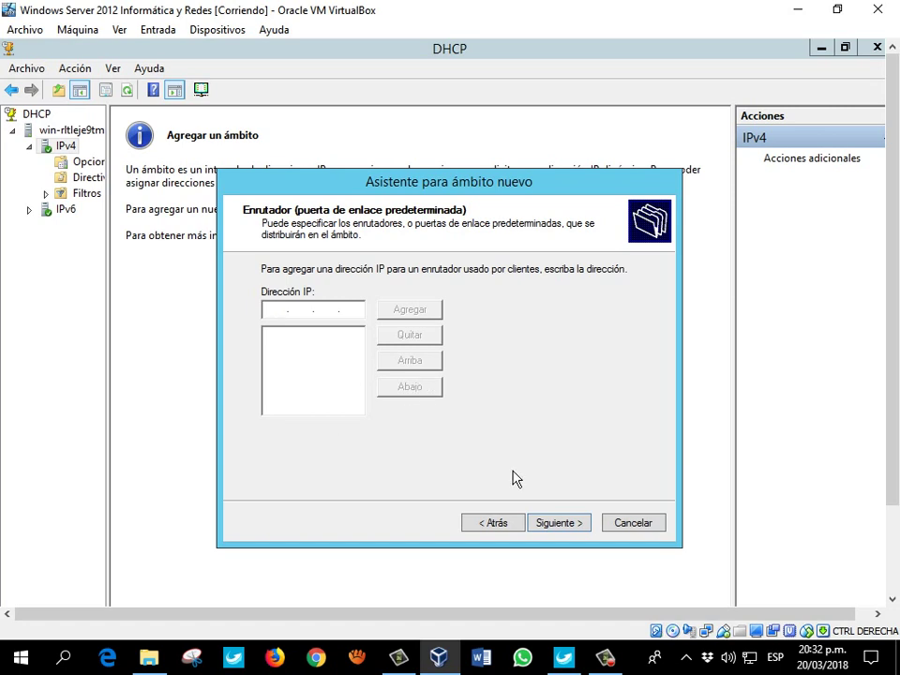
Leave the default gateway list empty and set the scope's parent domain to jcr.corp.
click(558, 523)
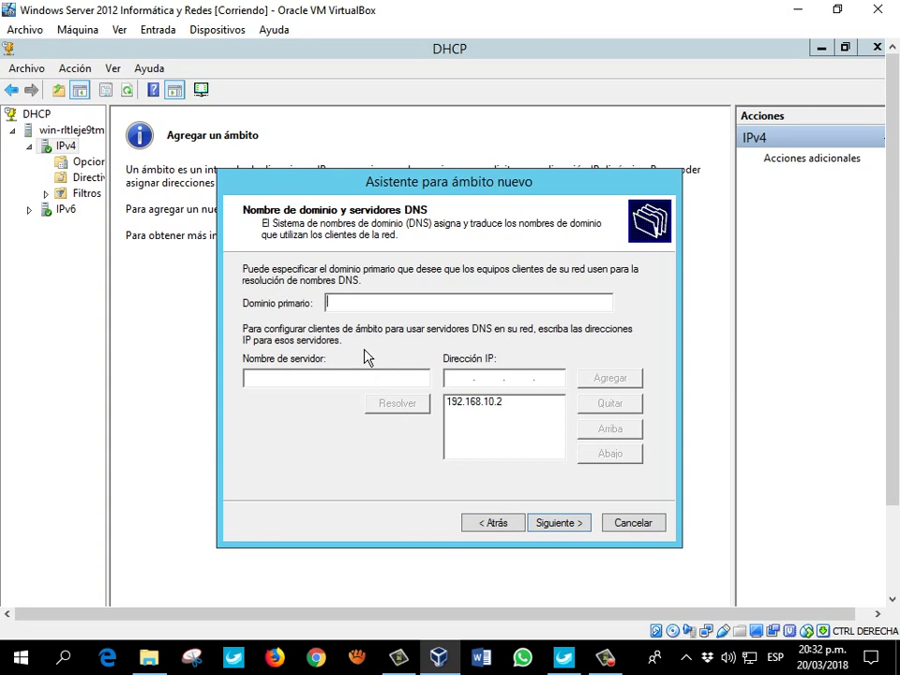
text(jcr.corp)
click(553, 525)
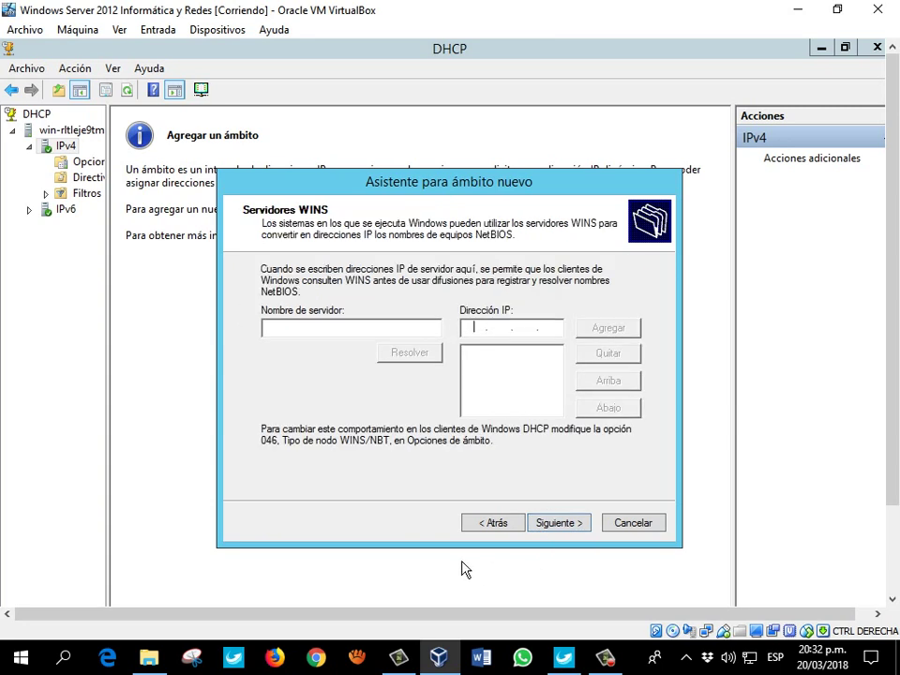
Skip the WINS servers and finish the new scope with immediate activation.
click(558, 524)
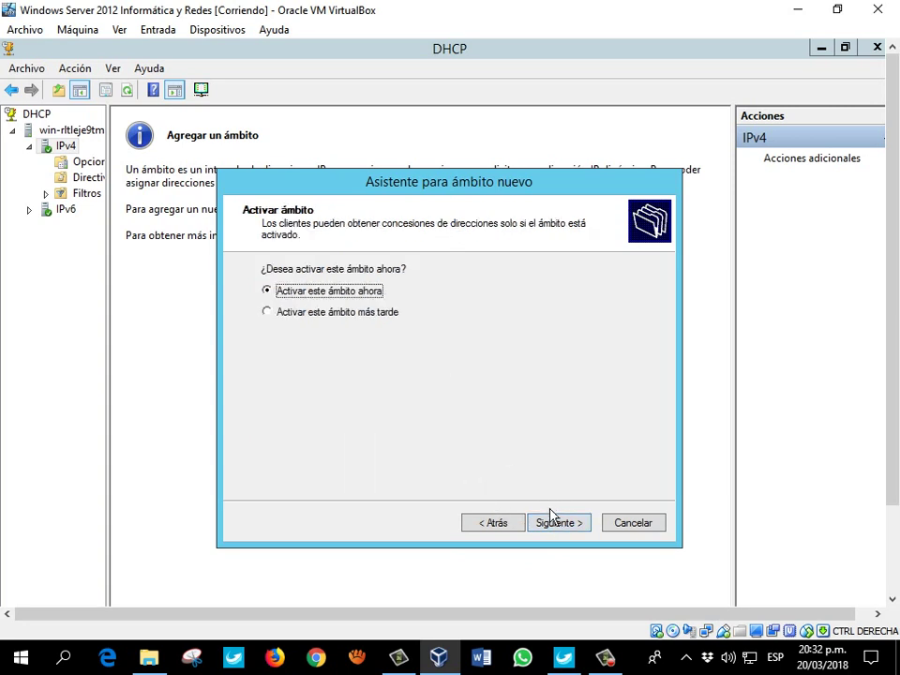
click(553, 525)
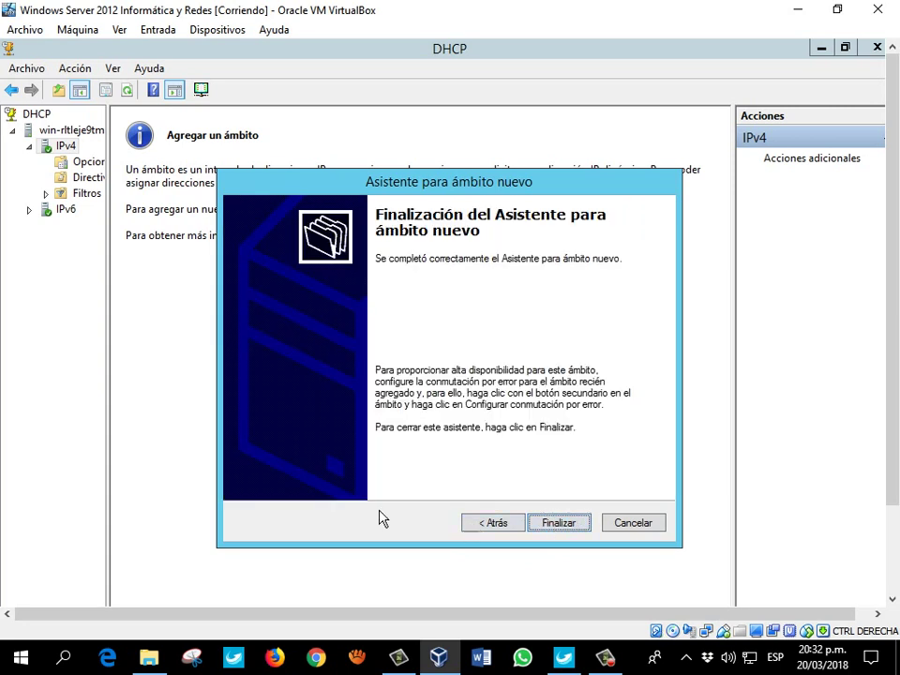
click(557, 525)
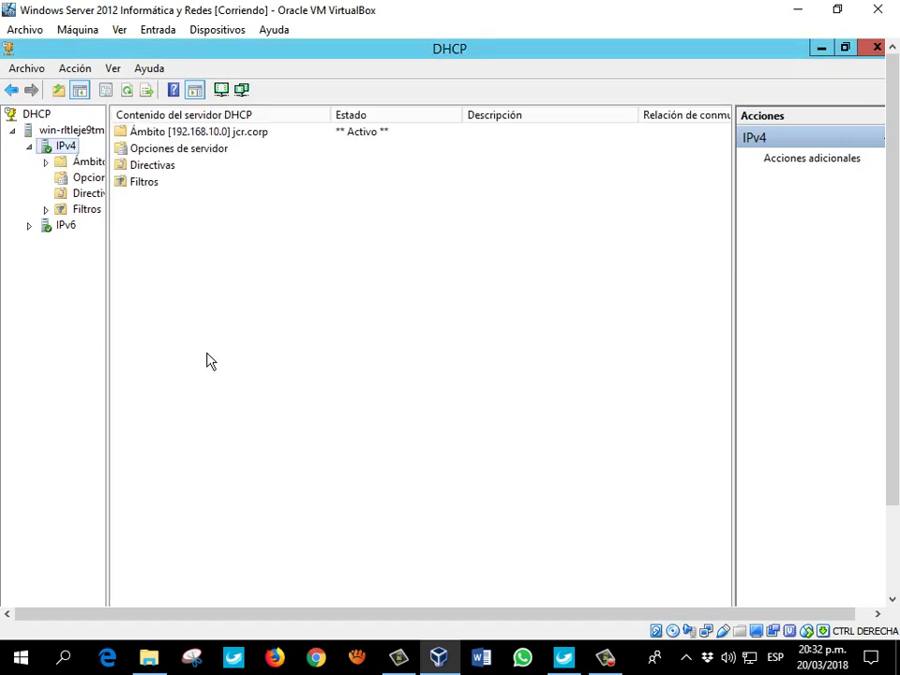
Expand the new jcr.corp scope and review the distribution and exclusion ranges in its address pool.
double_click(61, 162)
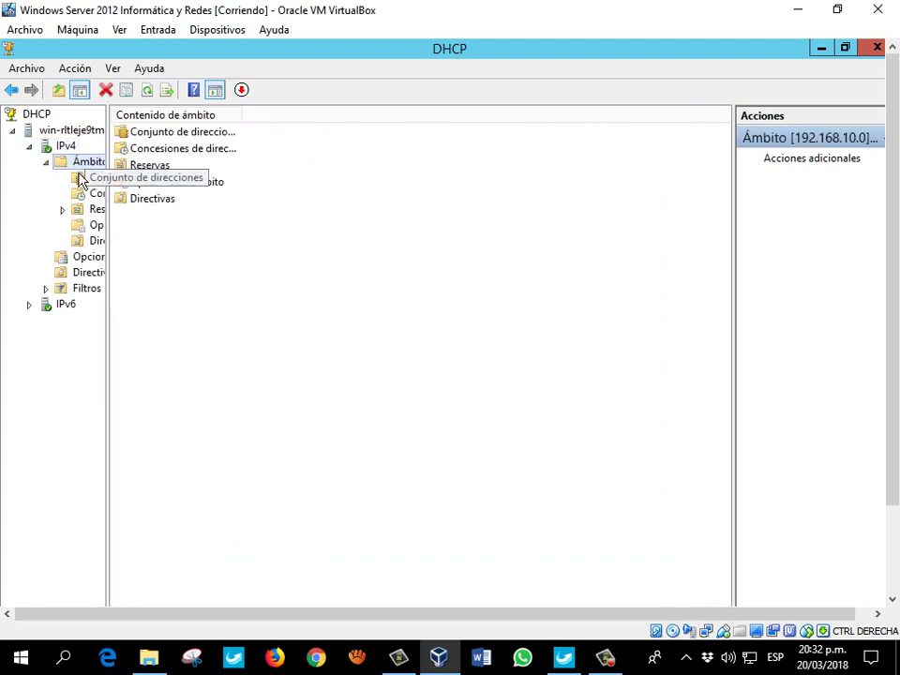
click(88, 177)
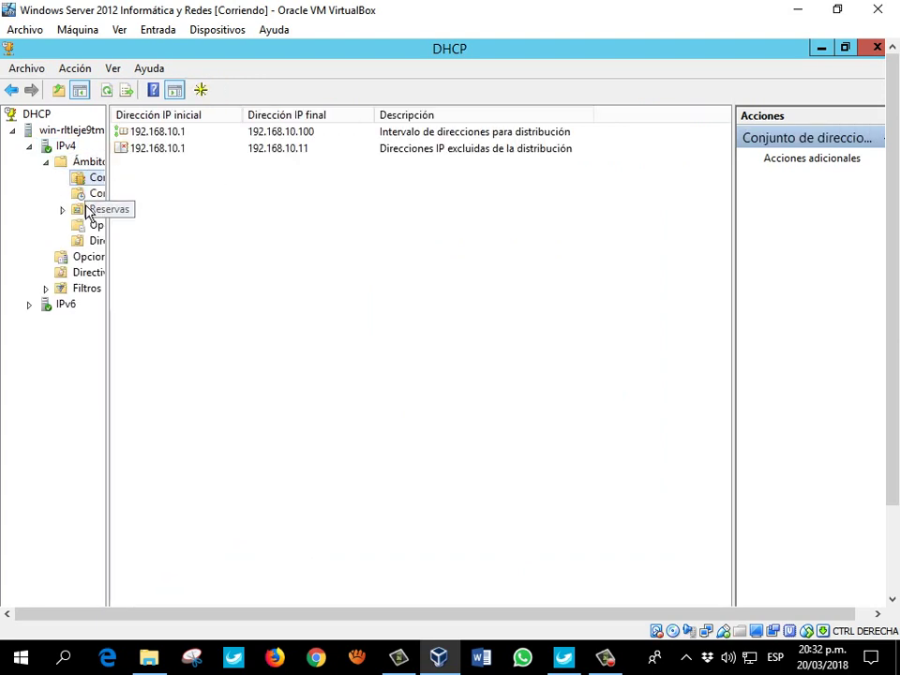
click(191, 134)
click(192, 148)
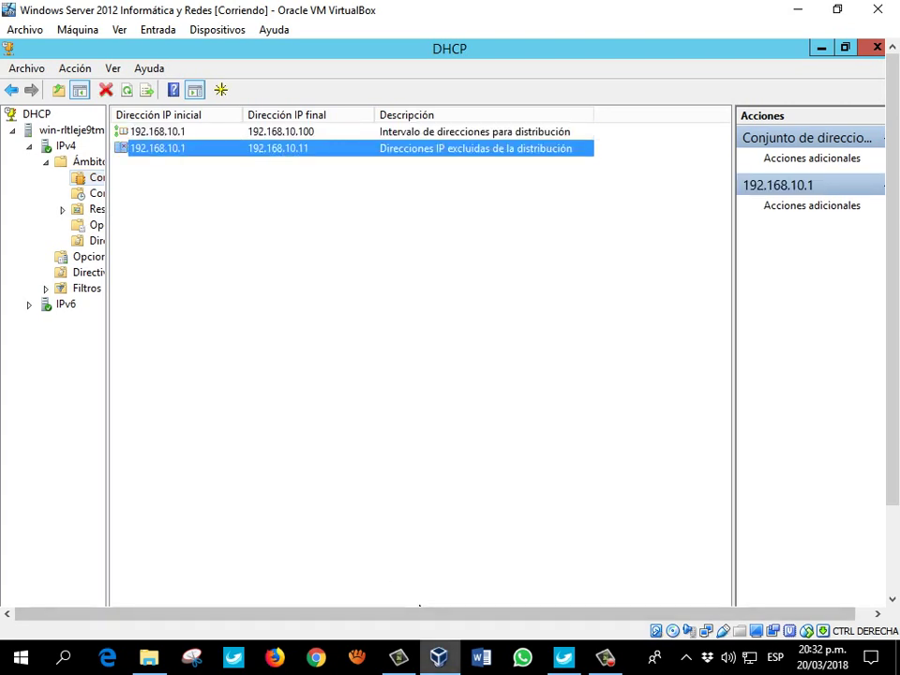
Switch to the VirtualBox manager, start the Windows 7 client virtual machine, and boot Windows normally.
right_click(439, 657)
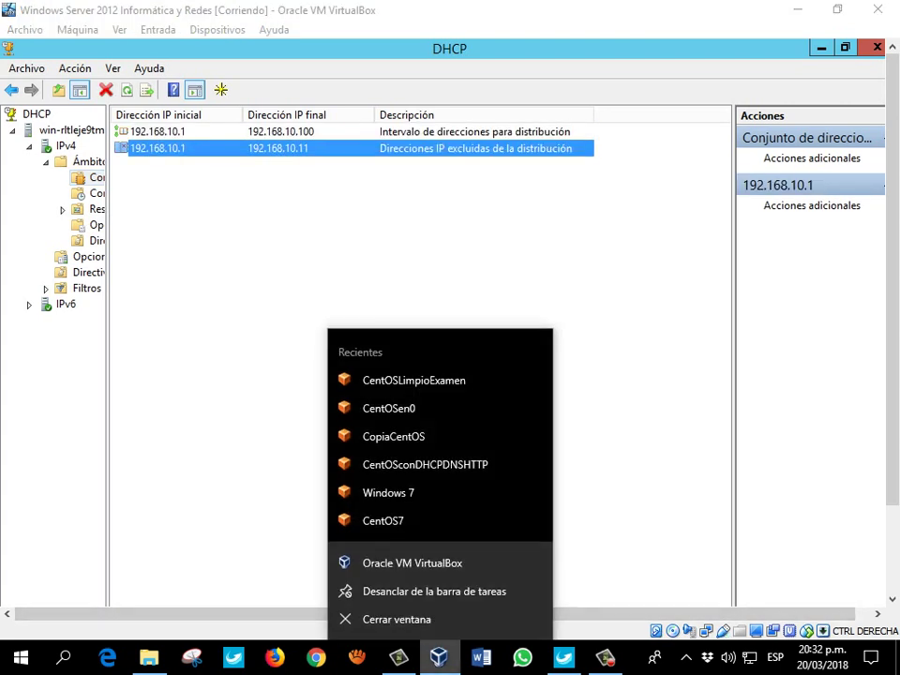
click(423, 569)
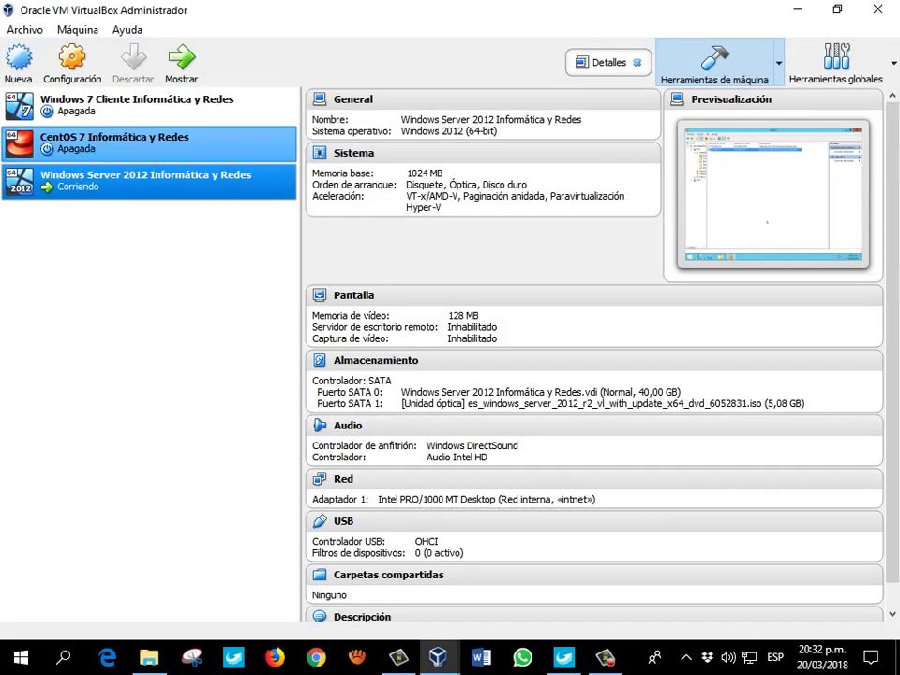
click(136, 105)
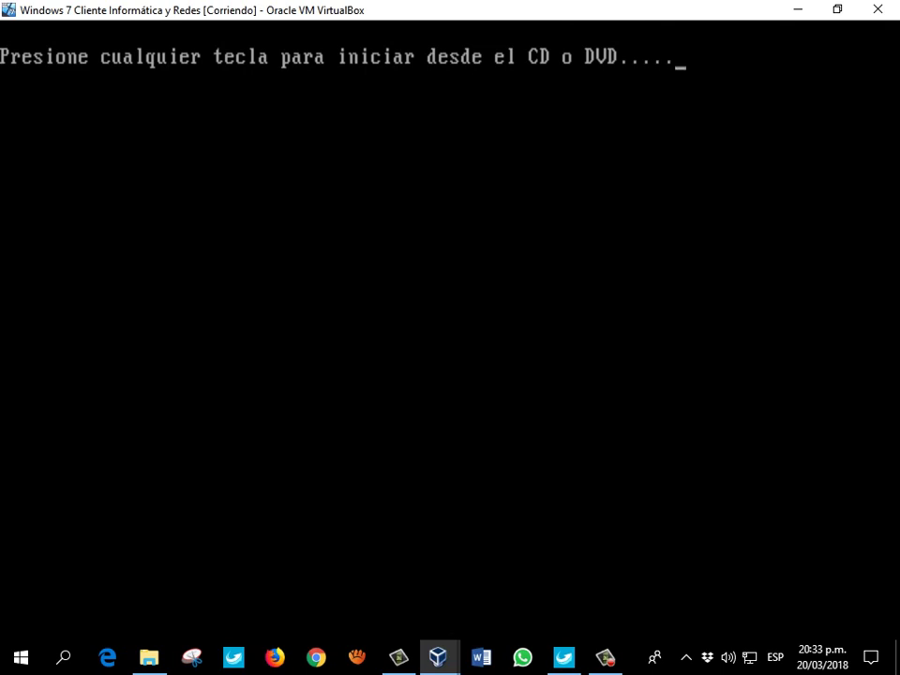
key(Return)
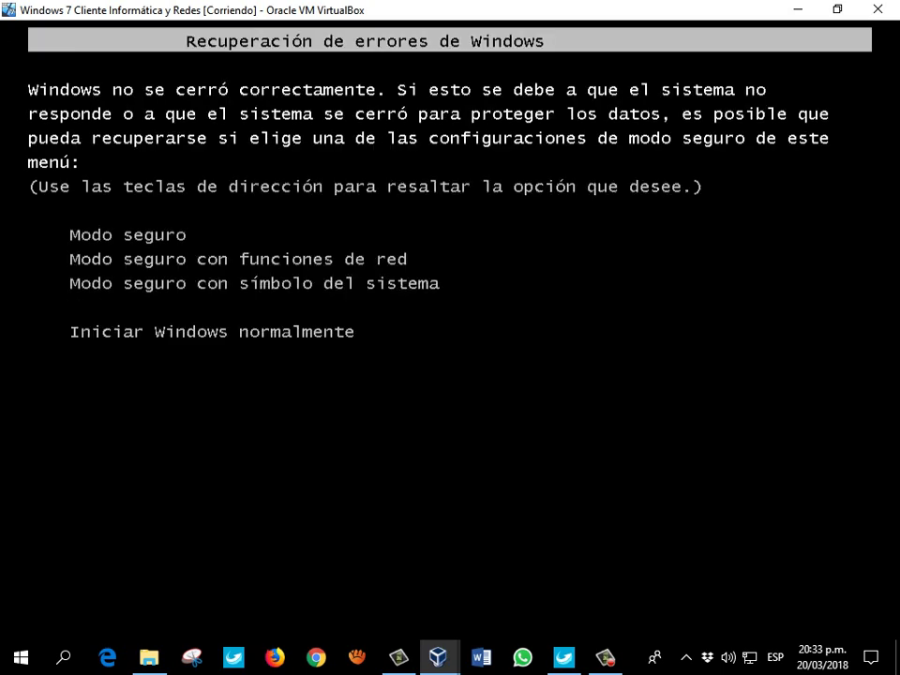
key(Return)
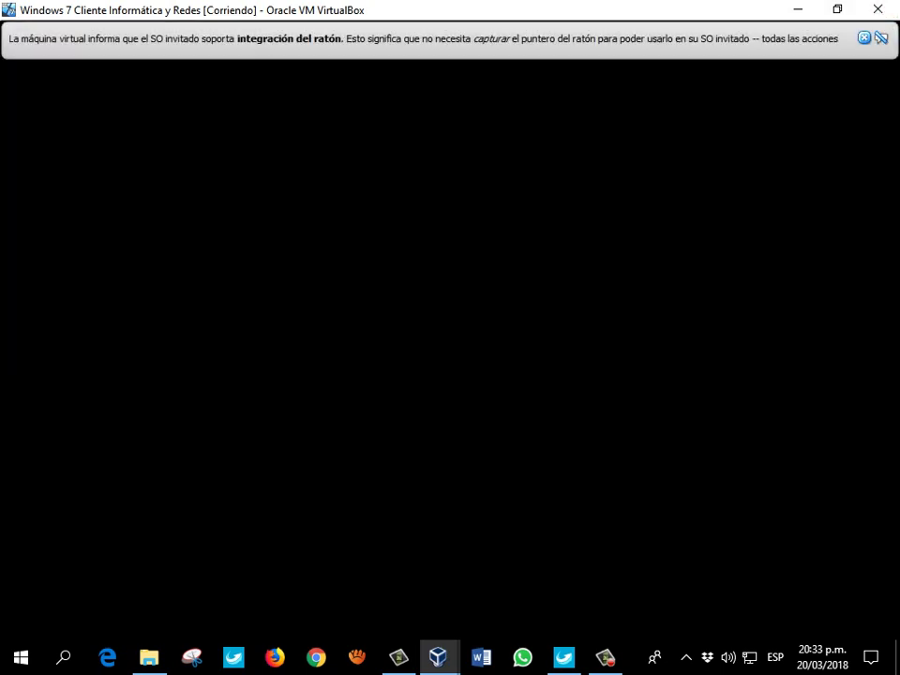
click(865, 37)
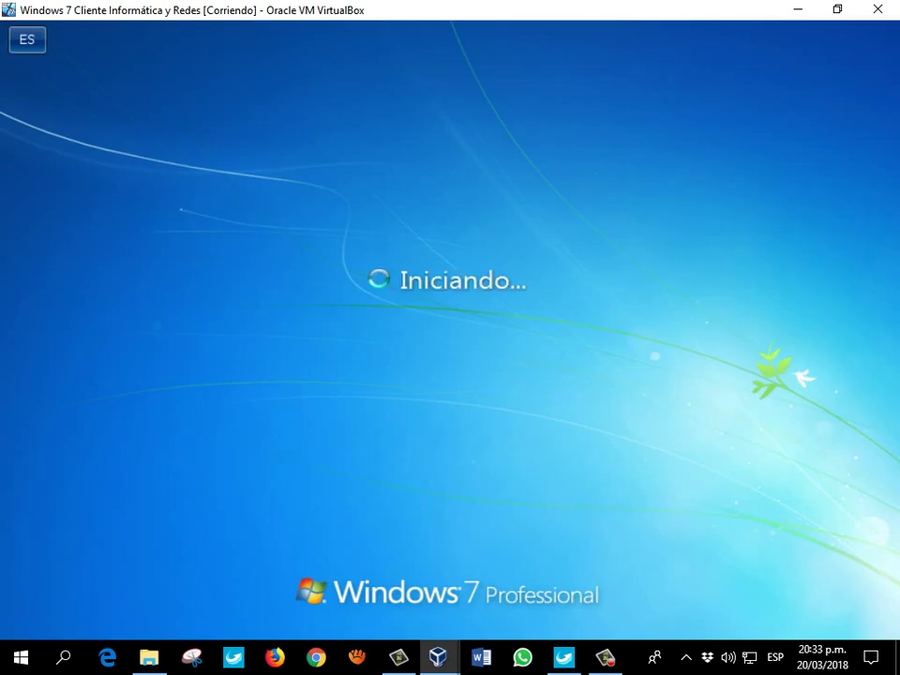
mouse_move(438, 656)
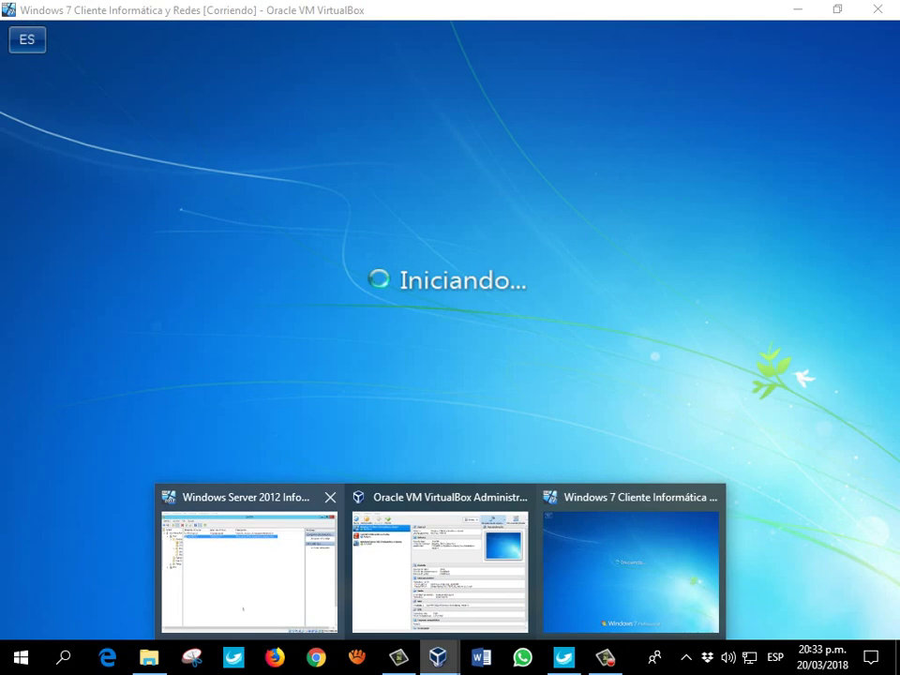
click(248, 563)
key(alt+Tab)
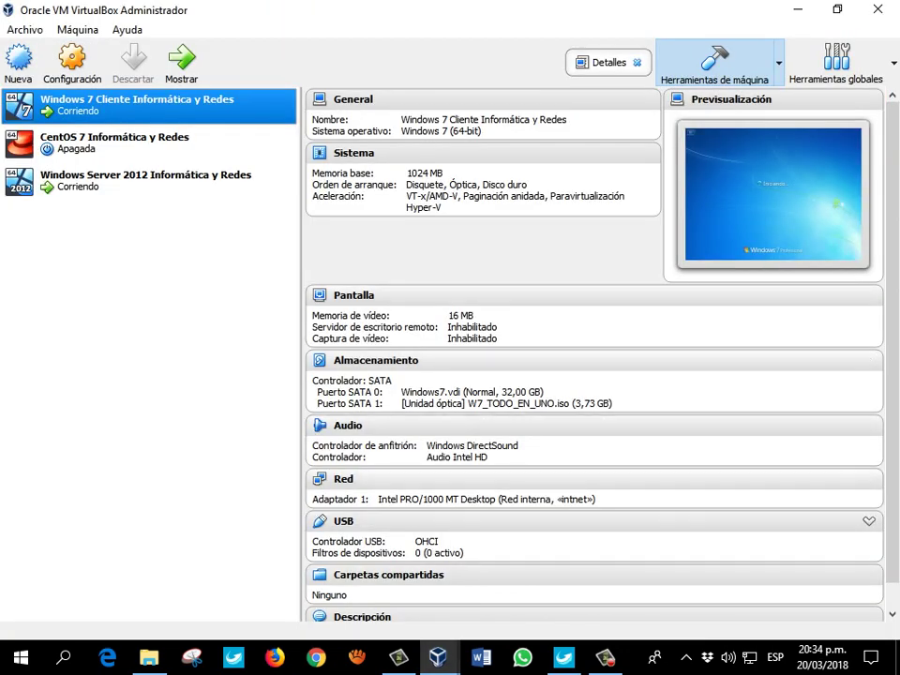
mouse_move(438, 656)
click(624, 553)
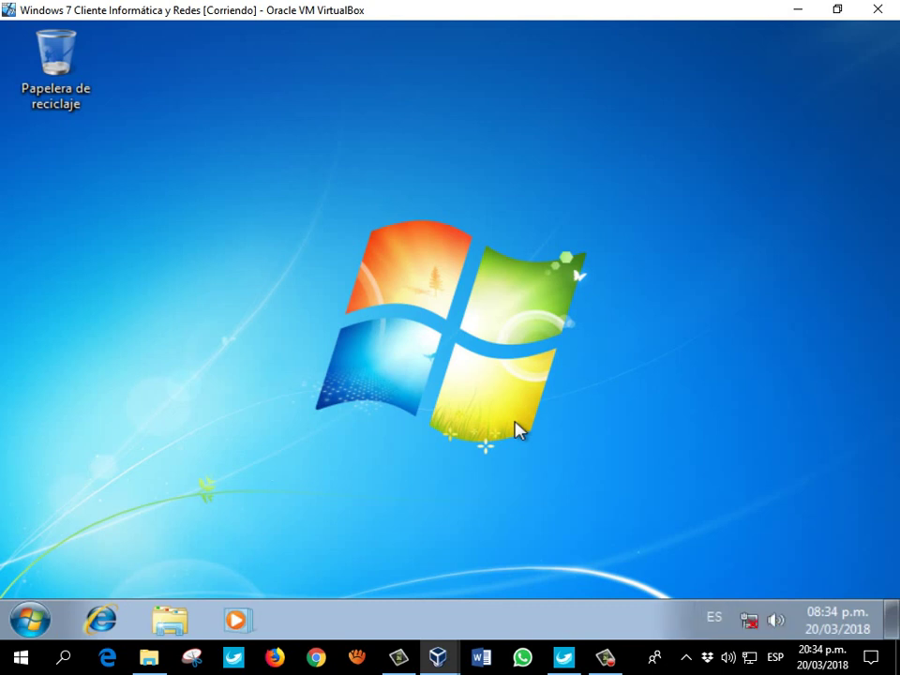
Open a Command Prompt on the Windows 7 client and maximize its window.
key(super+r)
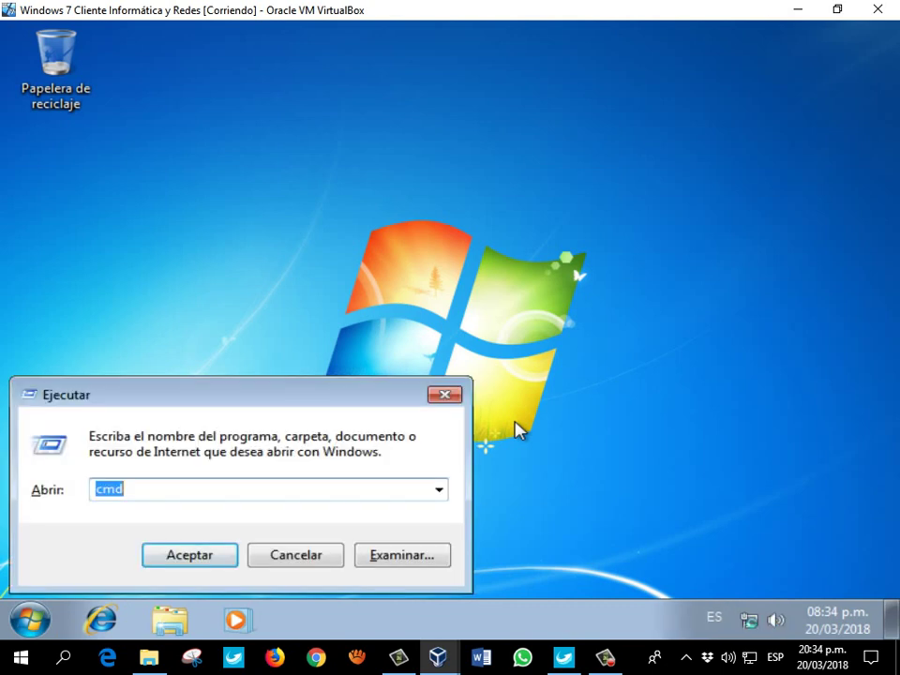
text(cmd)
key(Return)
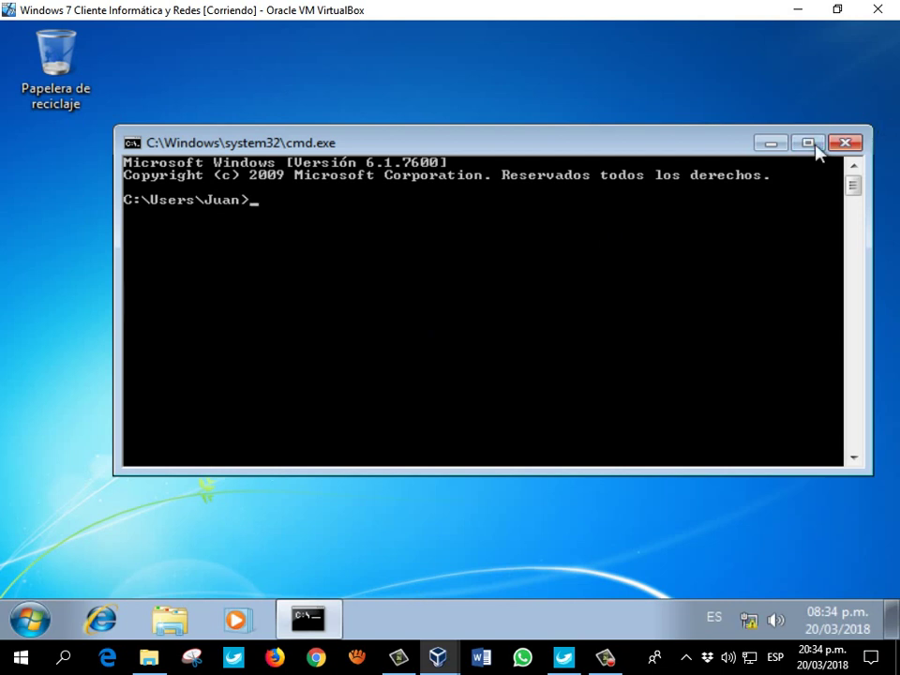
click(816, 146)
Release the client's IP address with ipconfig /release.
text(ipconfi)
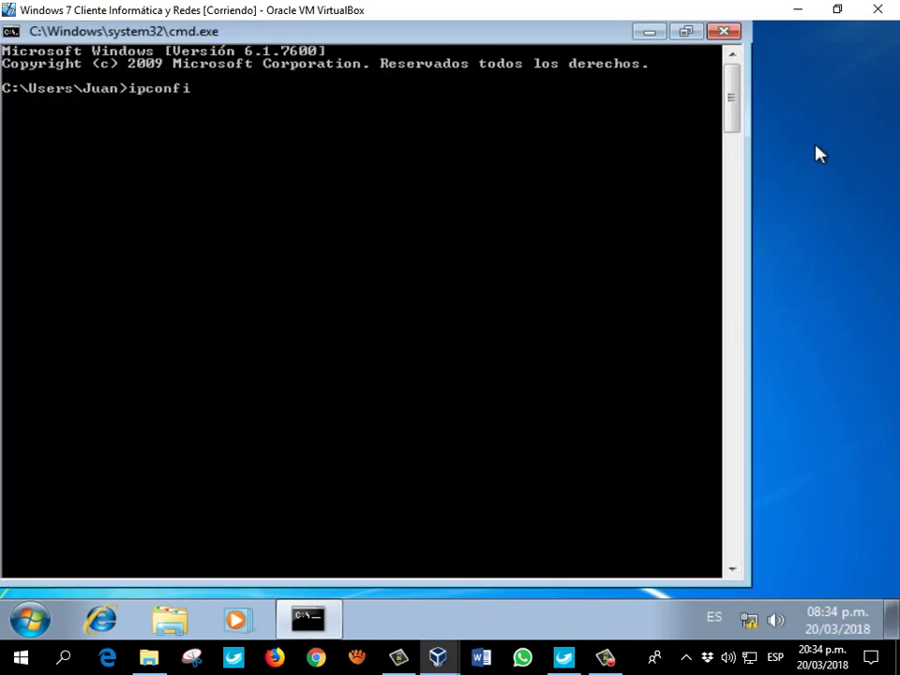
text(g /release)
key(Return)
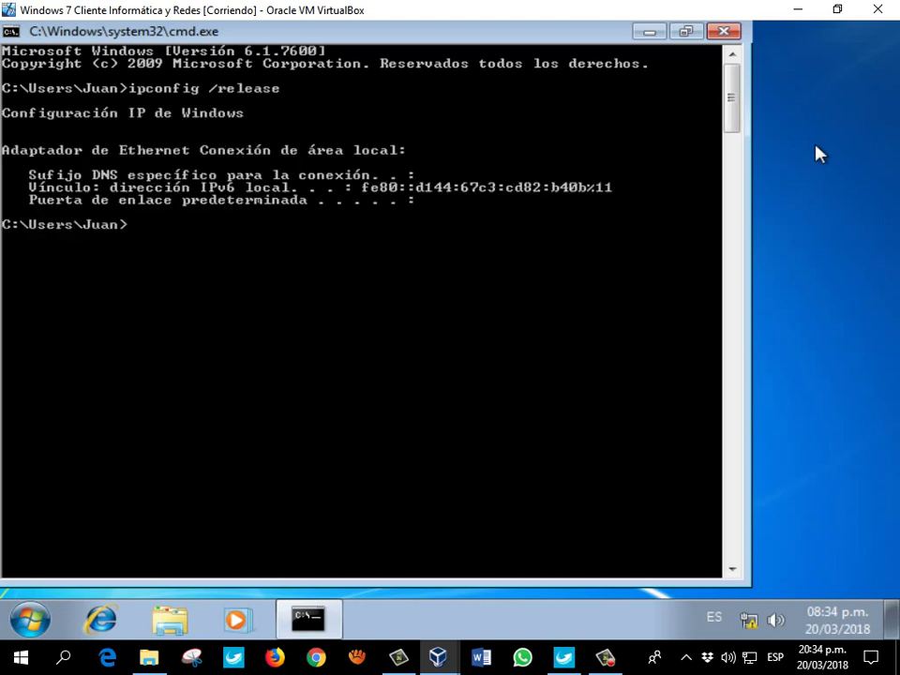
Request a new address from the DHCP server with ipconfig /renew.
key(Up)
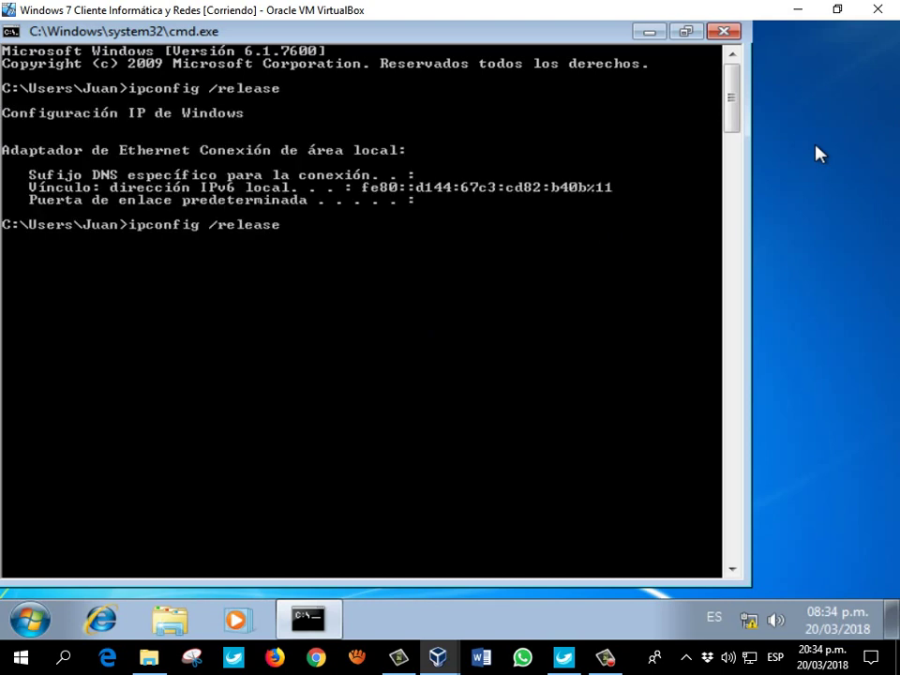
key(BackSpace)
key(BackSpace)
key(BackSpace)
key(BackSpace)
key(BackSpace)
text(new)
key(Return)
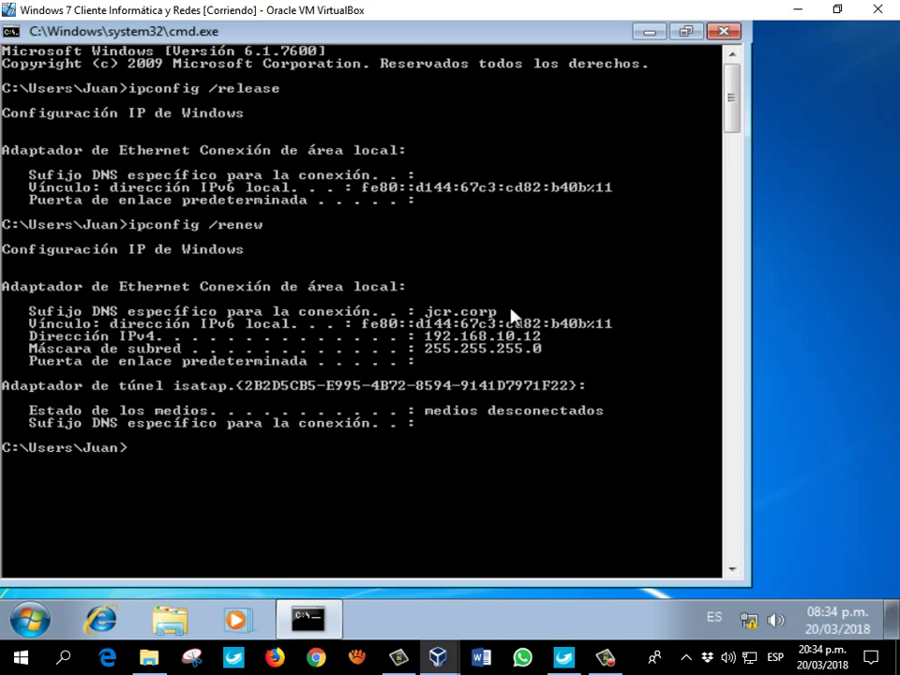
Run ipconfig /all and review the client's IPv4 address, lease, DHCP server, and DNS details.
key(Up)
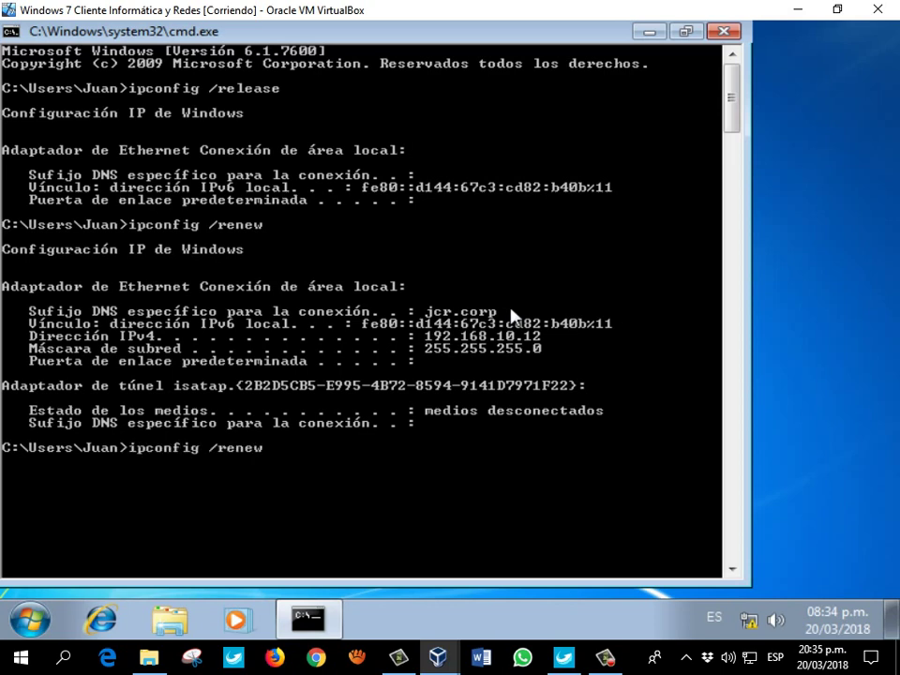
key(BackSpace)
key(BackSpace)
key(BackSpace)
key(BackSpace)
key(BackSpace)
text(all)
key(Return)
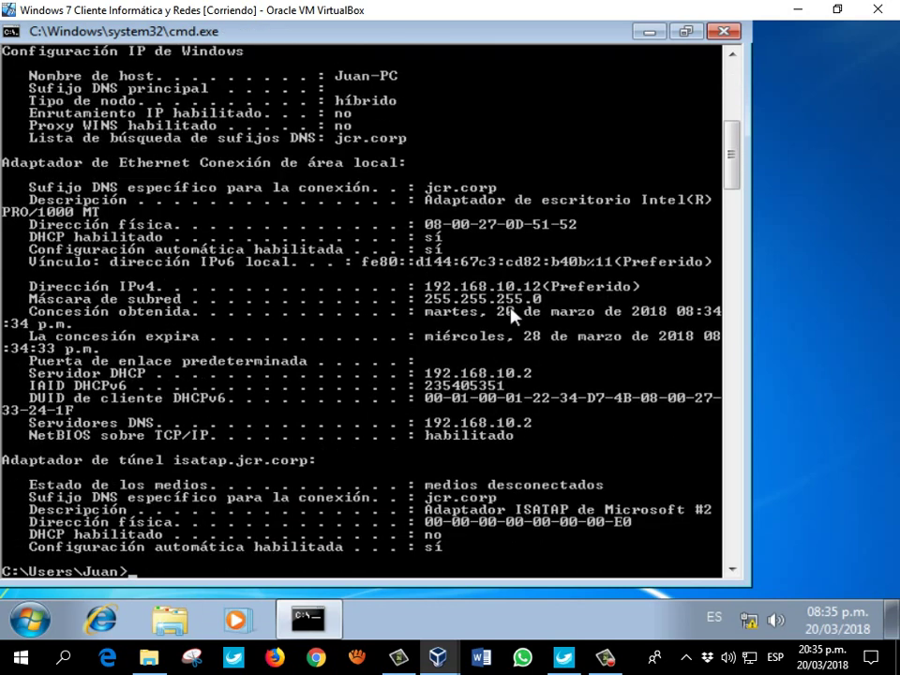
scroll(513, 317, up, 1)
scroll(514, 317, down, 2)
scroll(512, 205, down, 1)
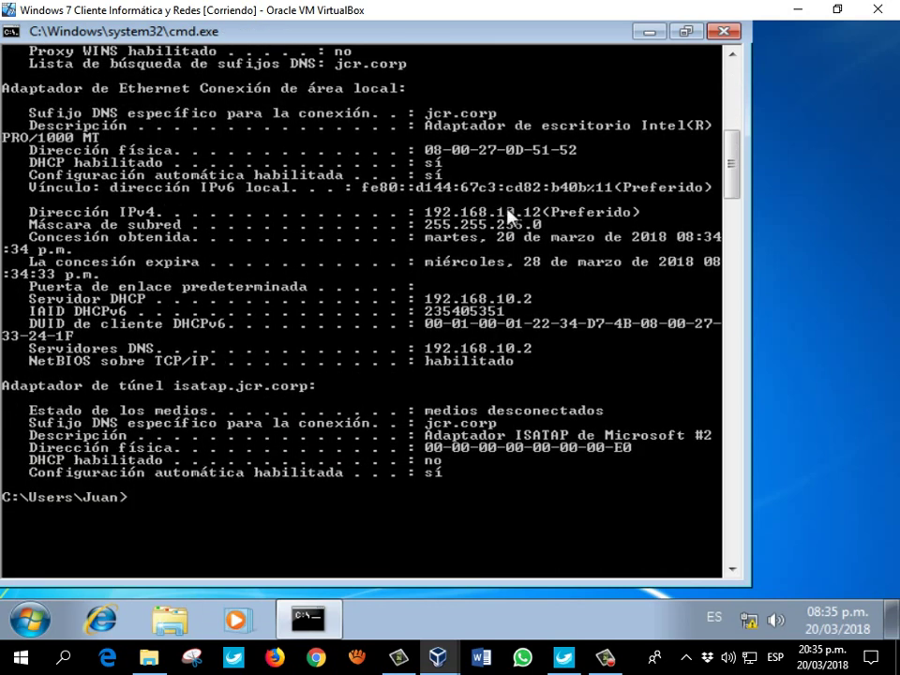